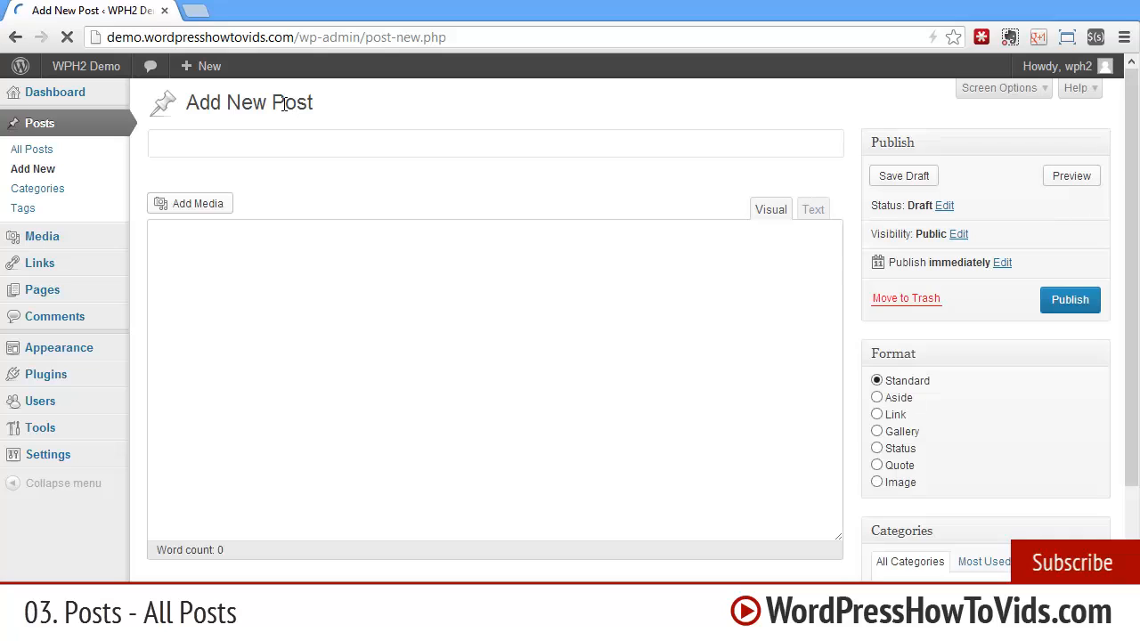
Open the list of all posts, search it for "test" and look through the results.
click(29, 149)
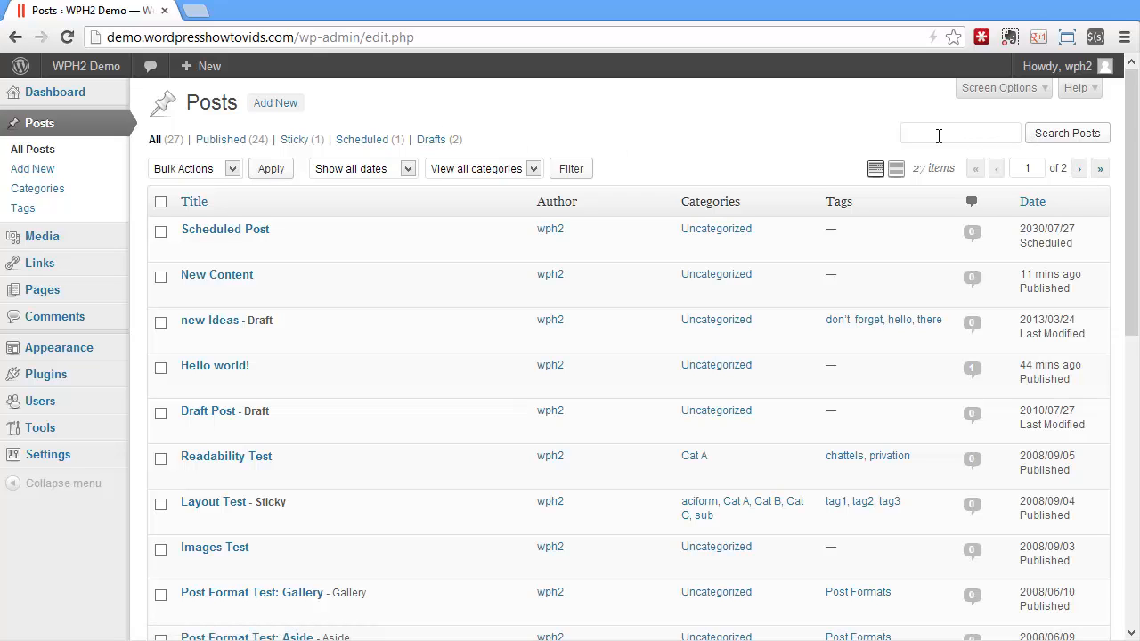
click(939, 135)
text(test)
key(Return)
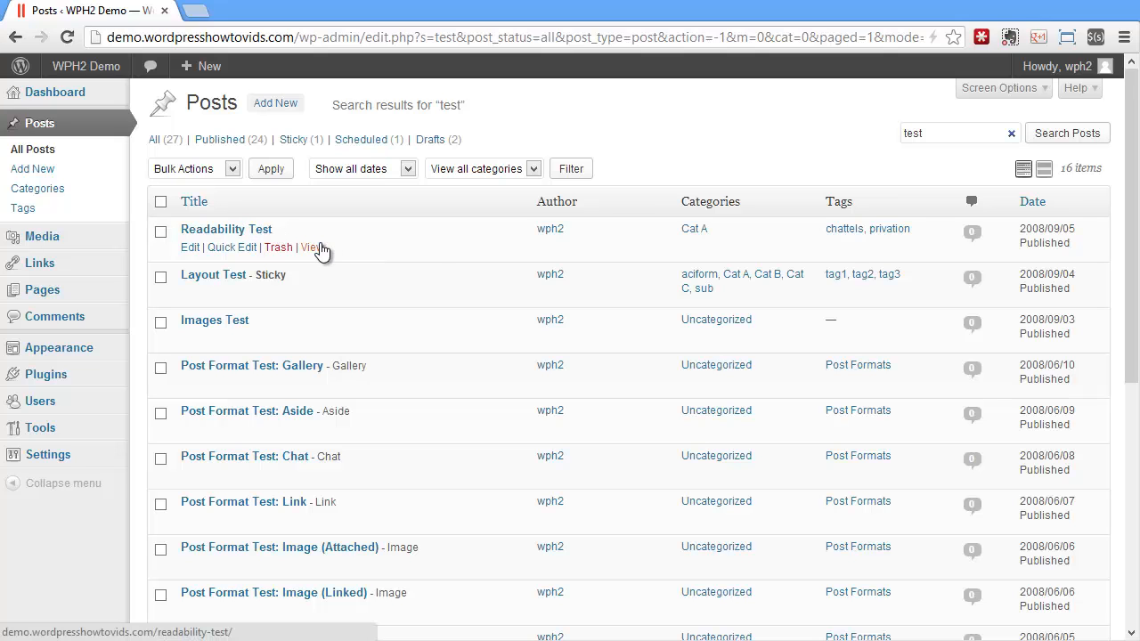
scroll(475, 283, down, 4)
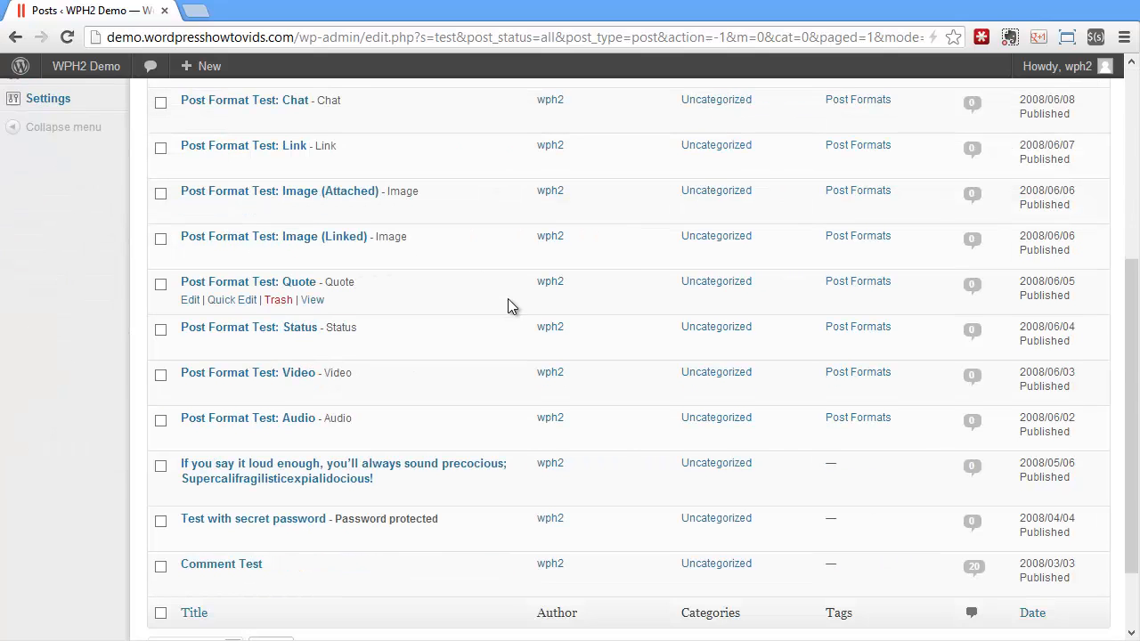
scroll(509, 302, up, 4)
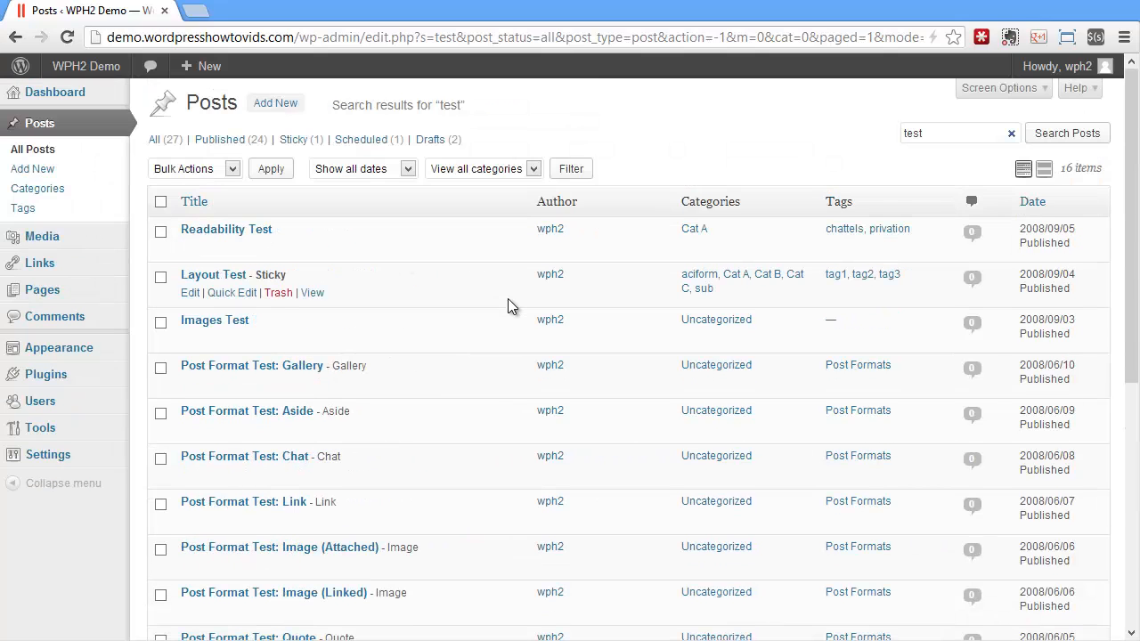
Repeat the search for "test" from the full post list, and return to showing all posts.
click(54, 155)
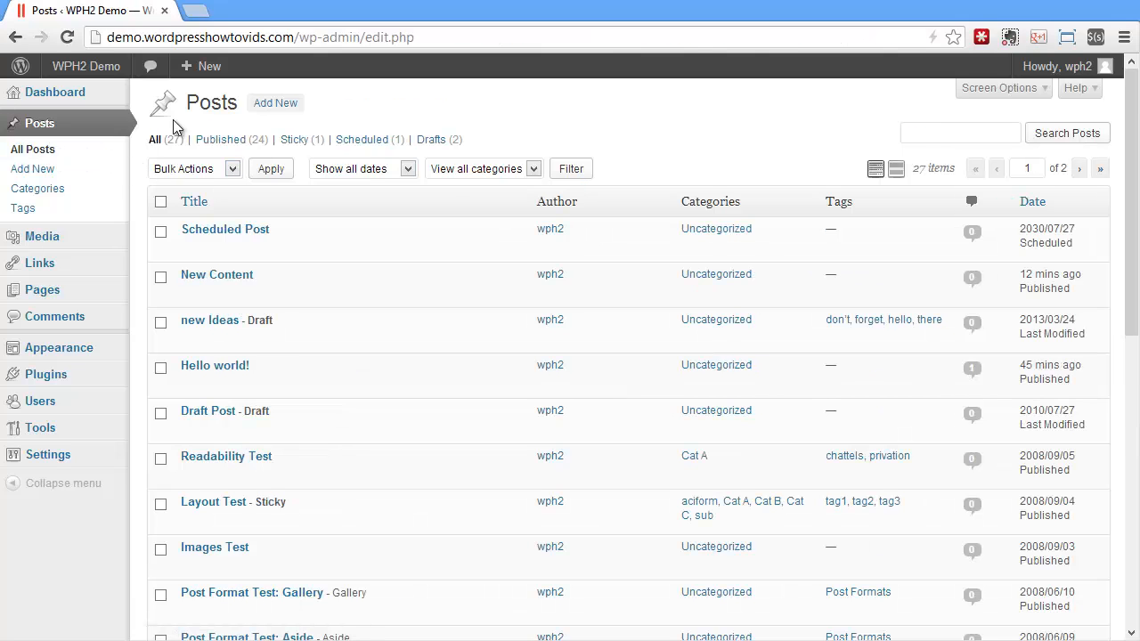
click(997, 132)
text(test)
click(1066, 136)
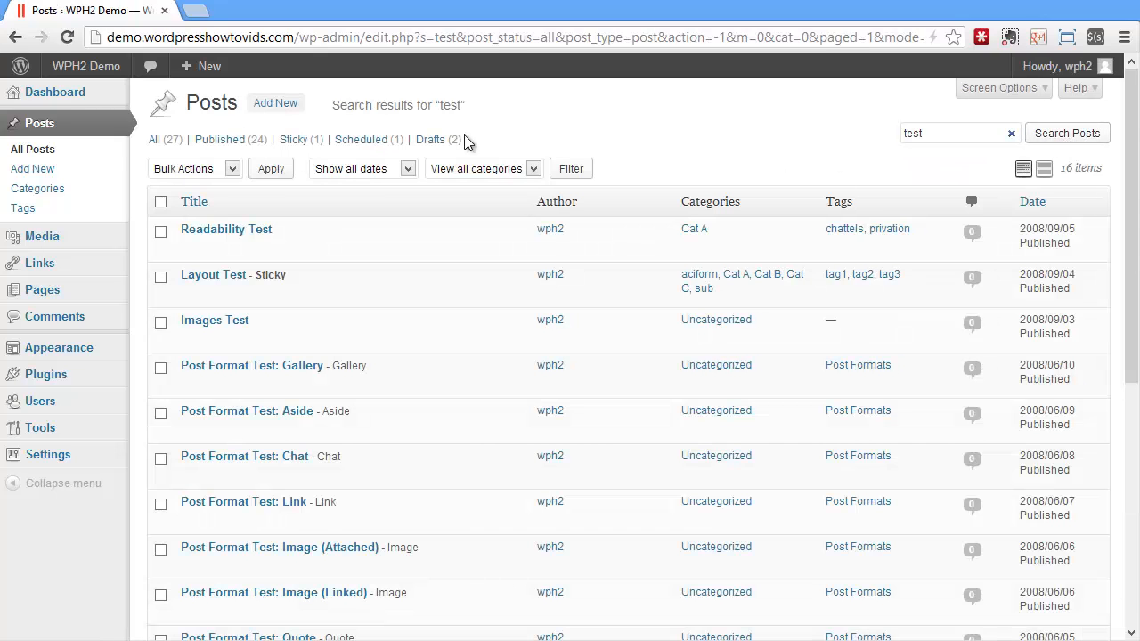
click(156, 140)
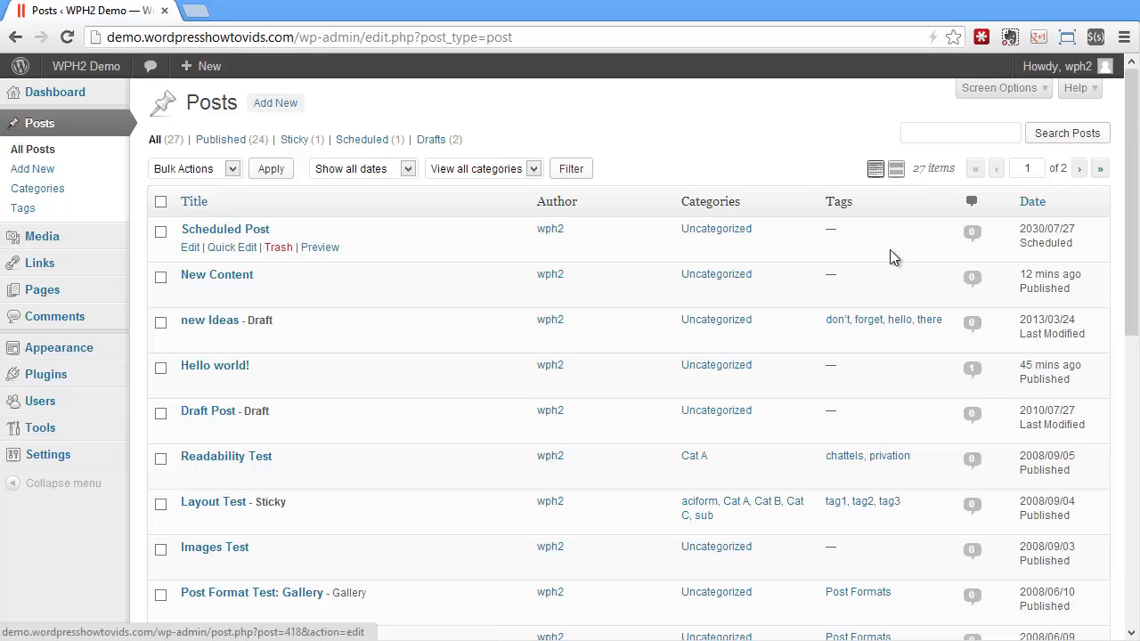
View the posts in excerpt mode, and switch back to list view.
click(897, 171)
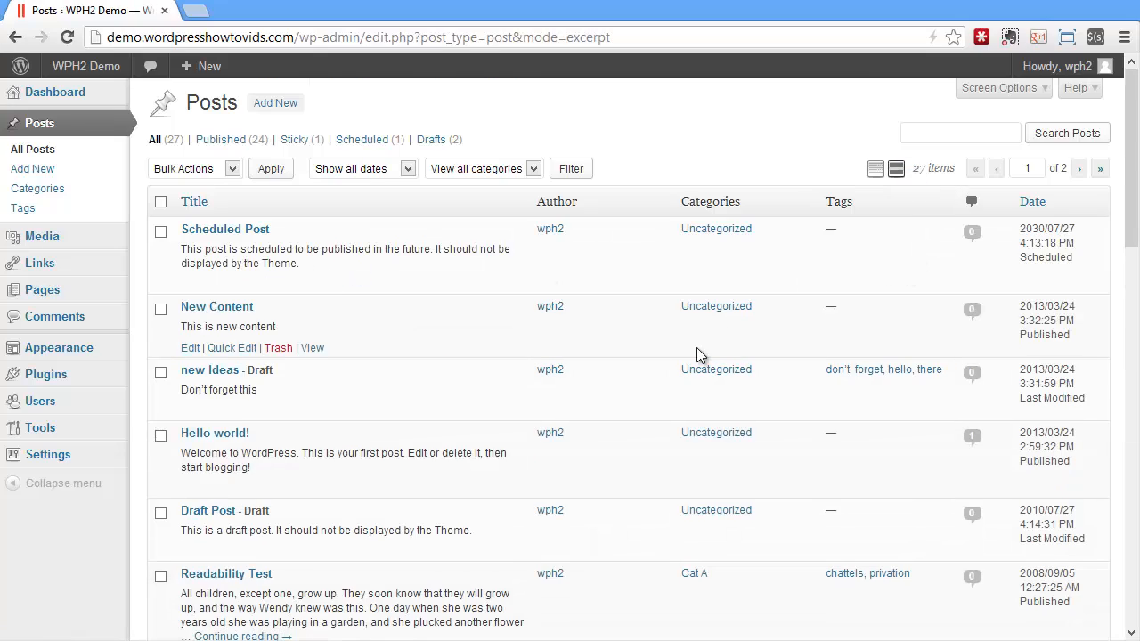
scroll(696, 352, down, 10)
scroll(697, 355, up, 10)
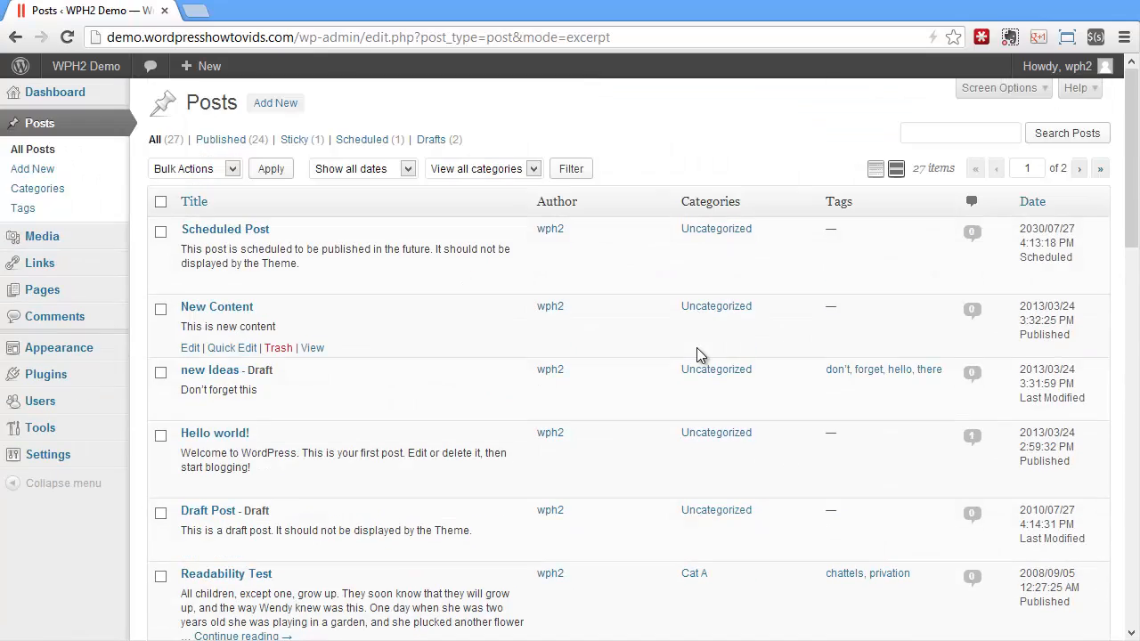
click(873, 171)
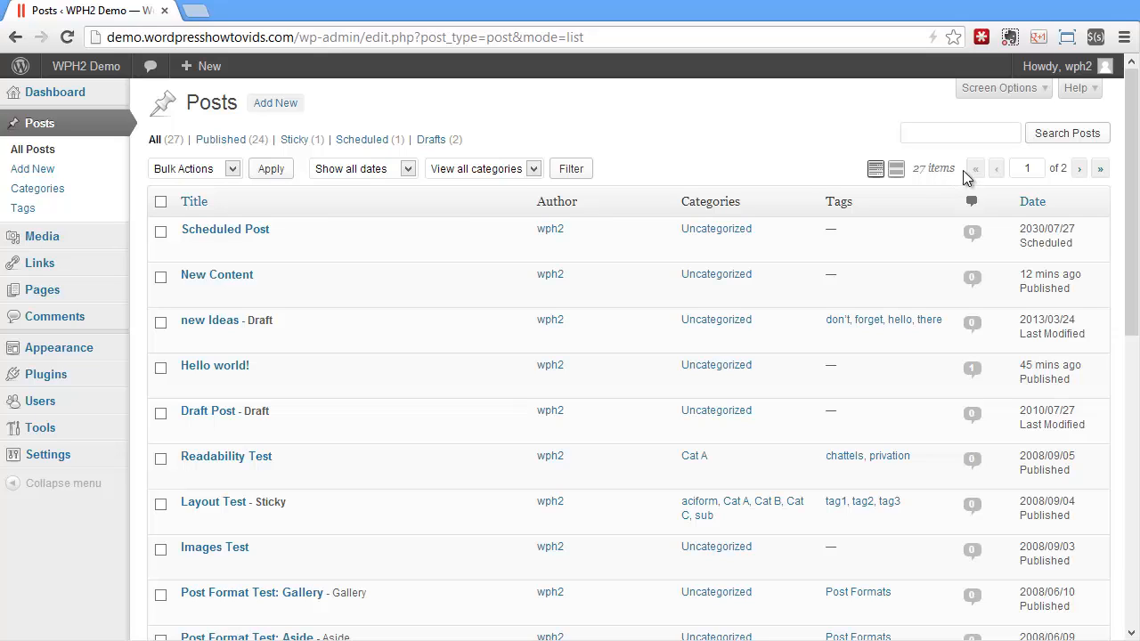
Page forward and back through the post list, including jumps to the last and first pages.
click(1077, 171)
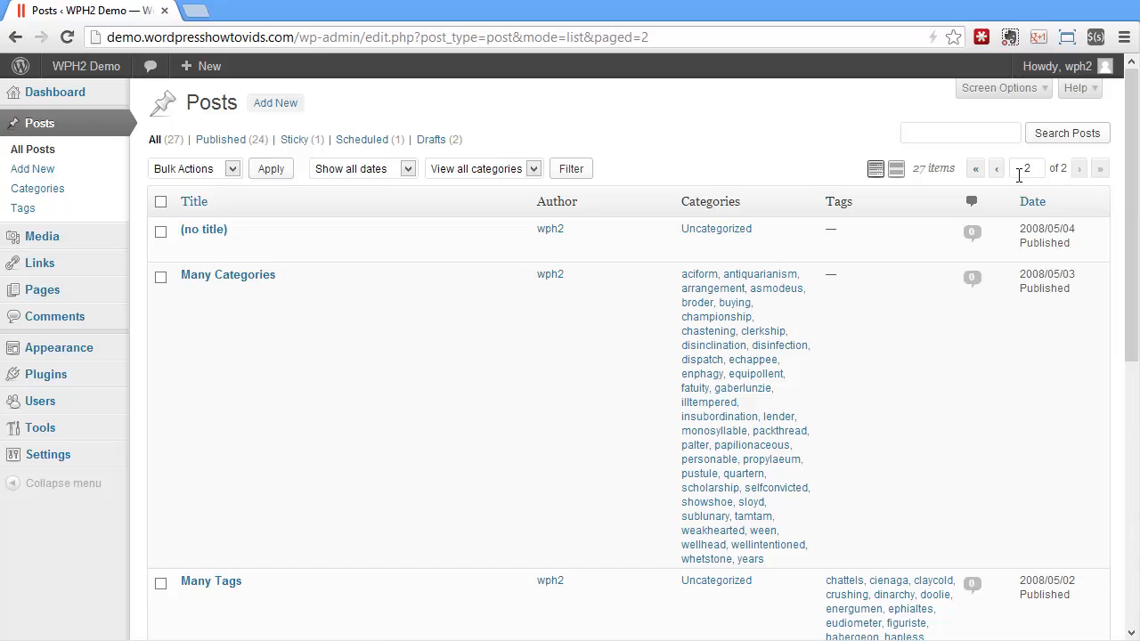
click(998, 169)
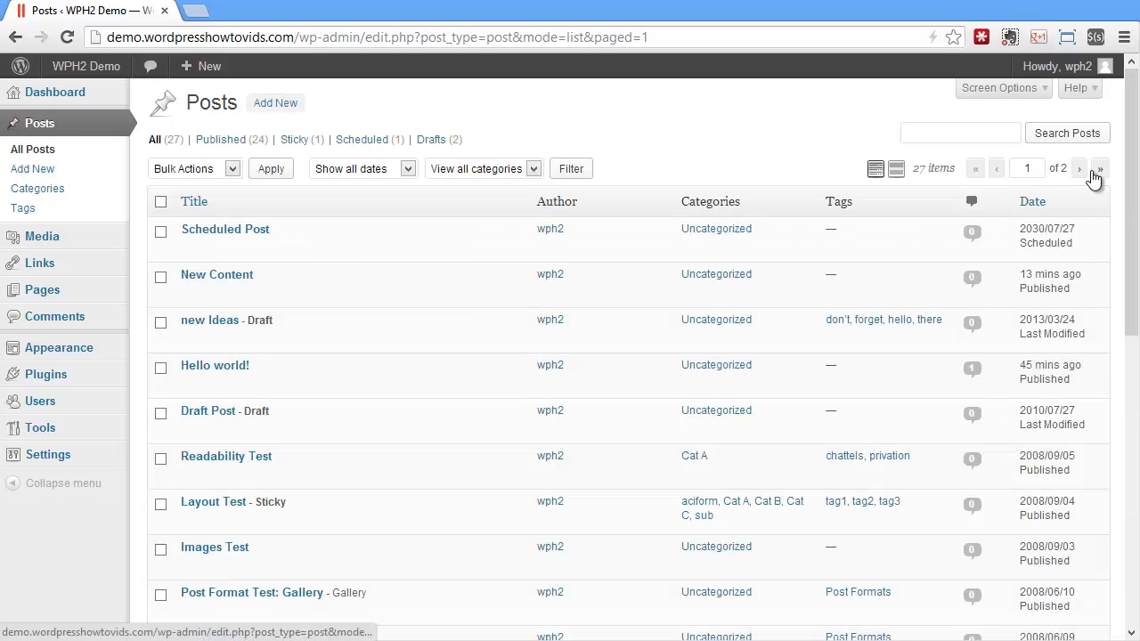
click(1102, 172)
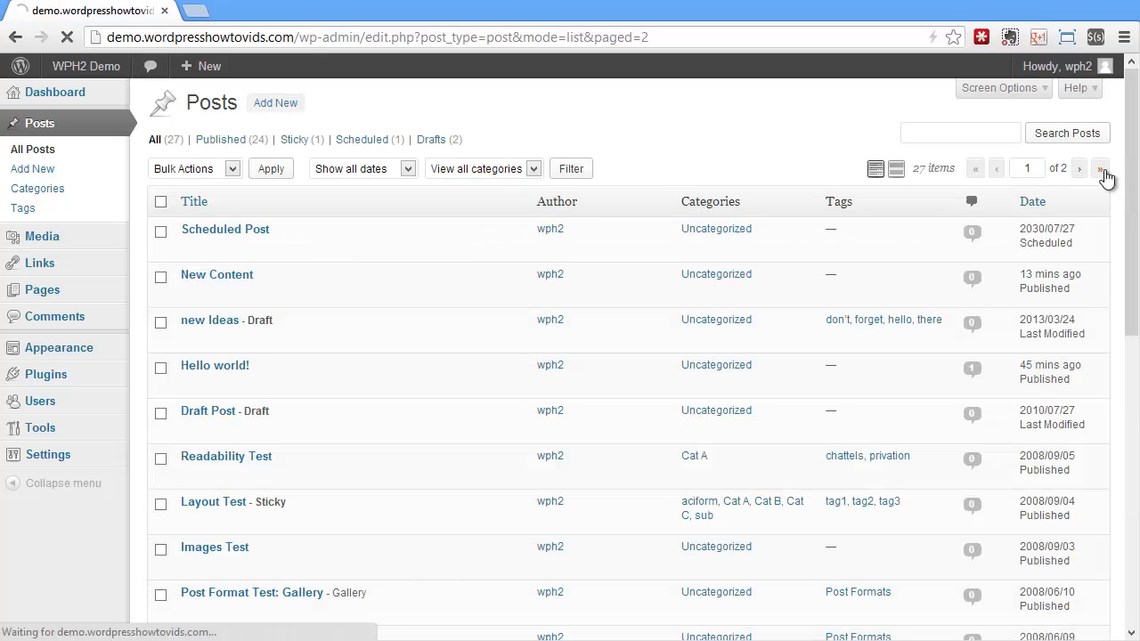
click(975, 170)
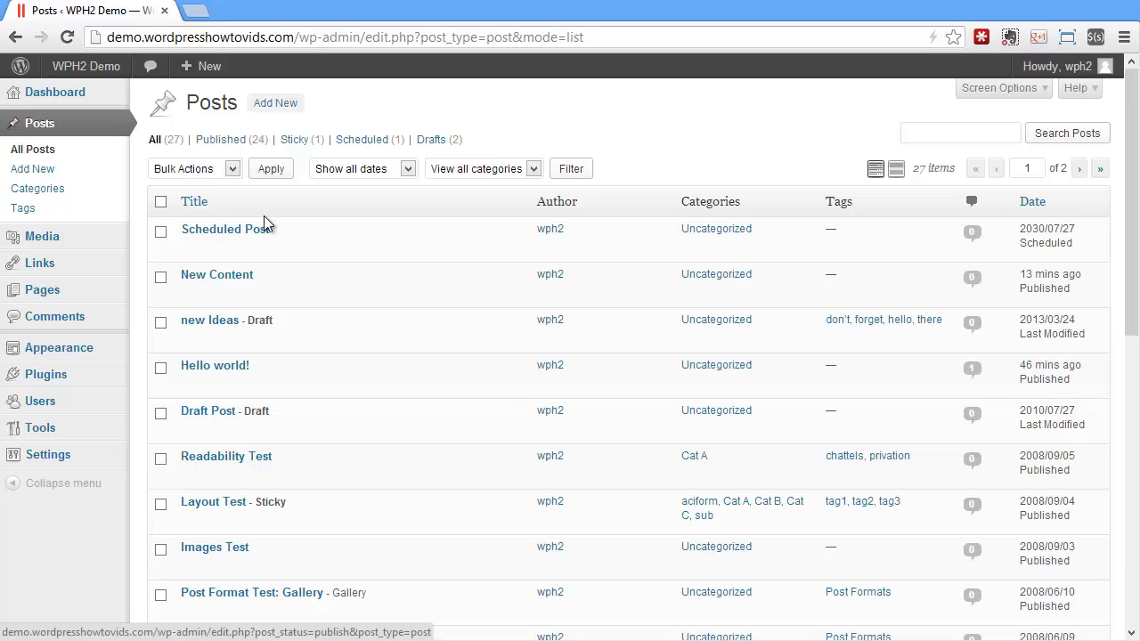
Look through all posts, and filter the list to published posts only.
scroll(279, 349, down, 3)
scroll(281, 349, down, 4)
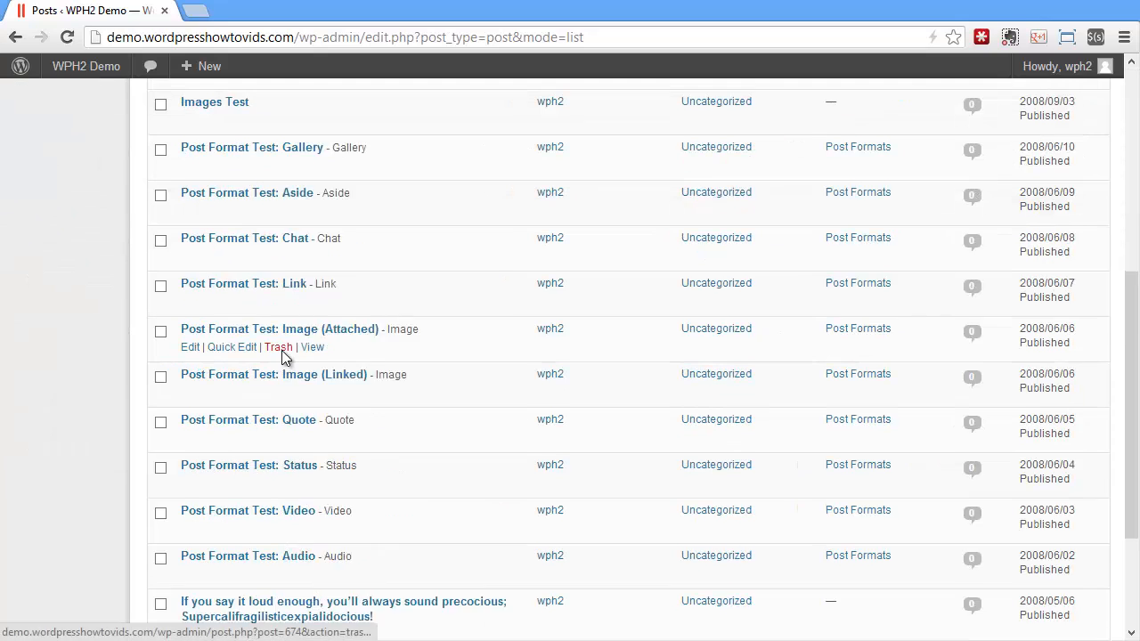
scroll(281, 350, up, 7)
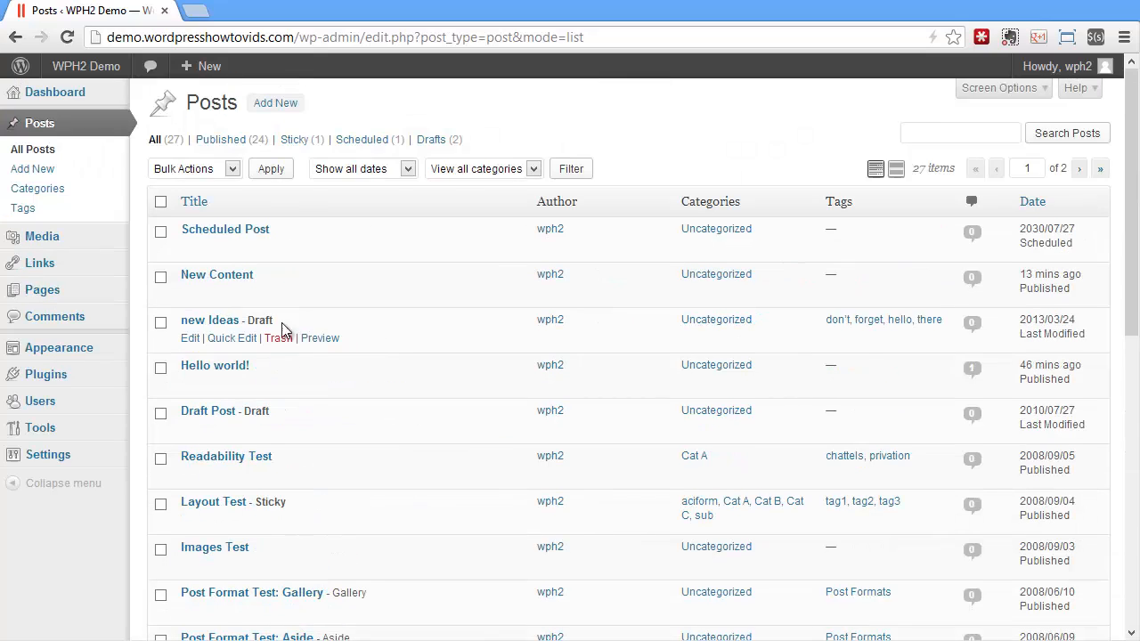
click(220, 142)
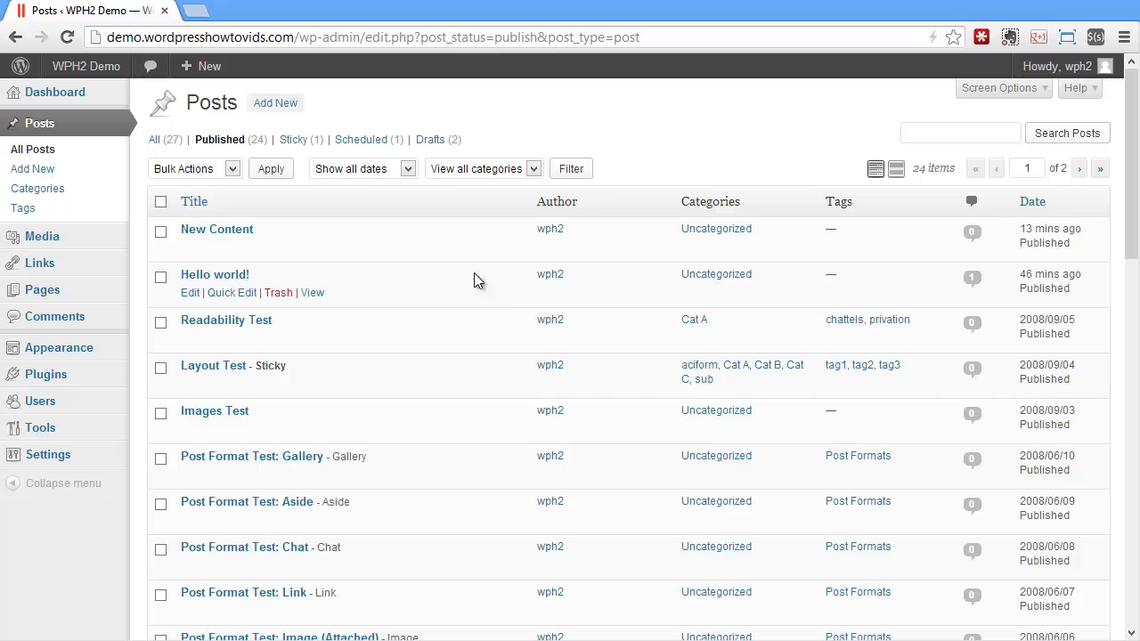
Filter the list to sticky posts and view the Layout Test post on the site's home page in a new tab.
click(293, 142)
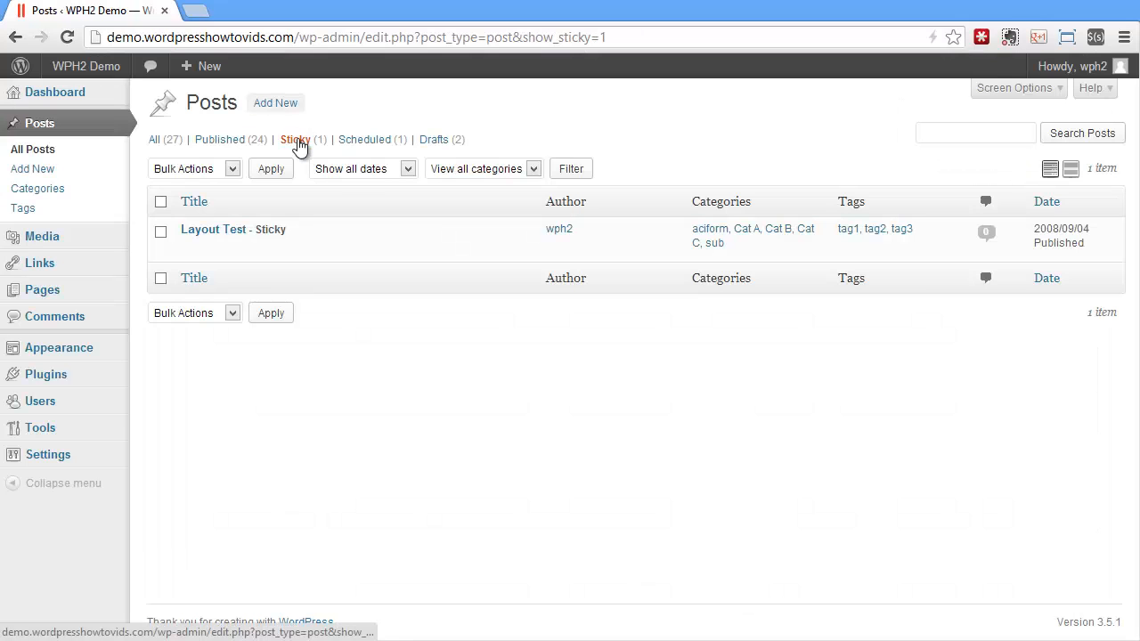
right_click(98, 73)
click(124, 78)
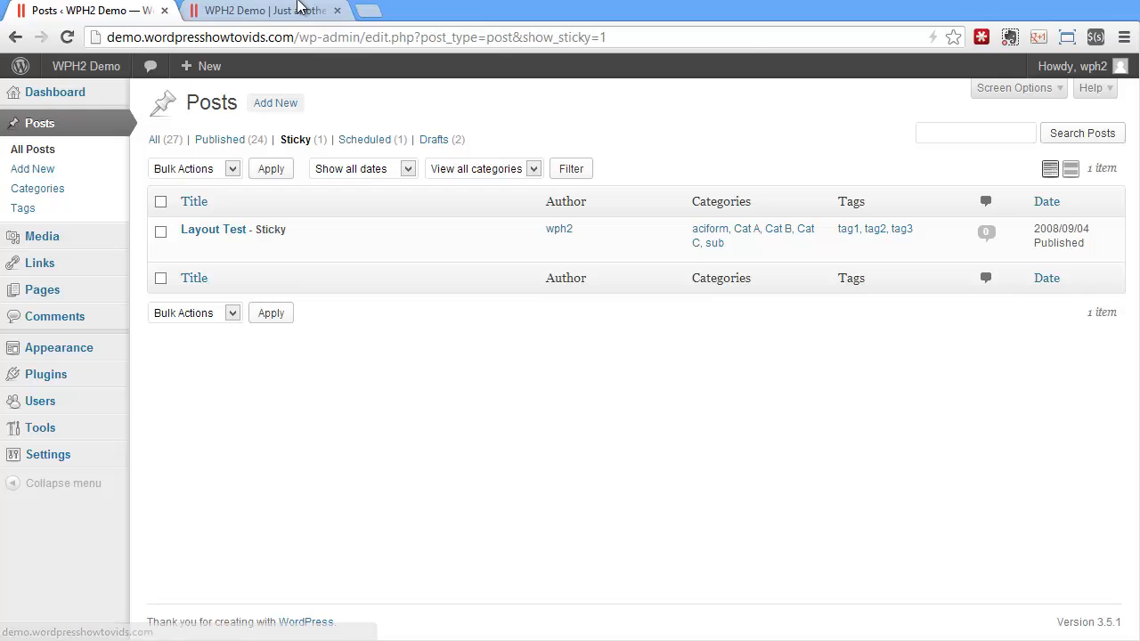
click(273, 11)
scroll(359, 338, down, 4)
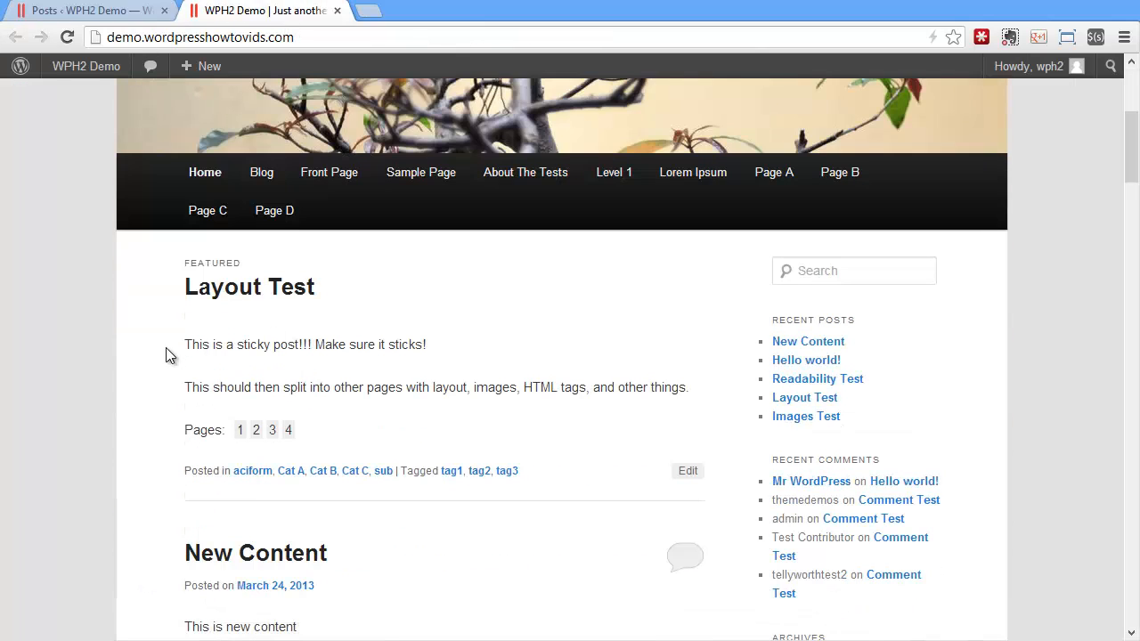
click(143, 11)
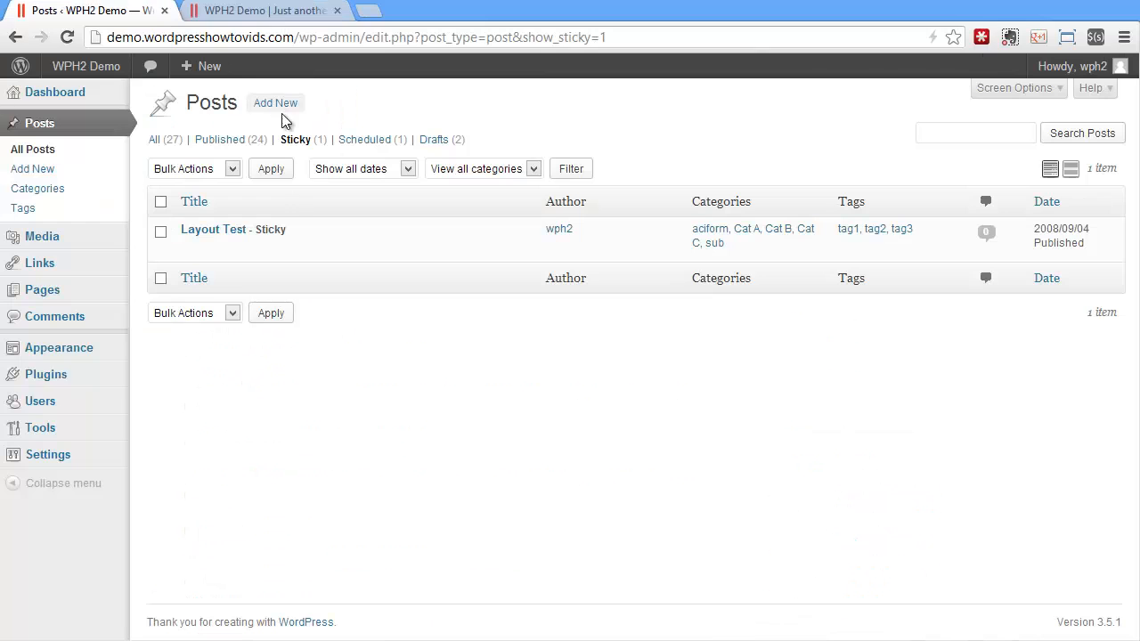
click(294, 13)
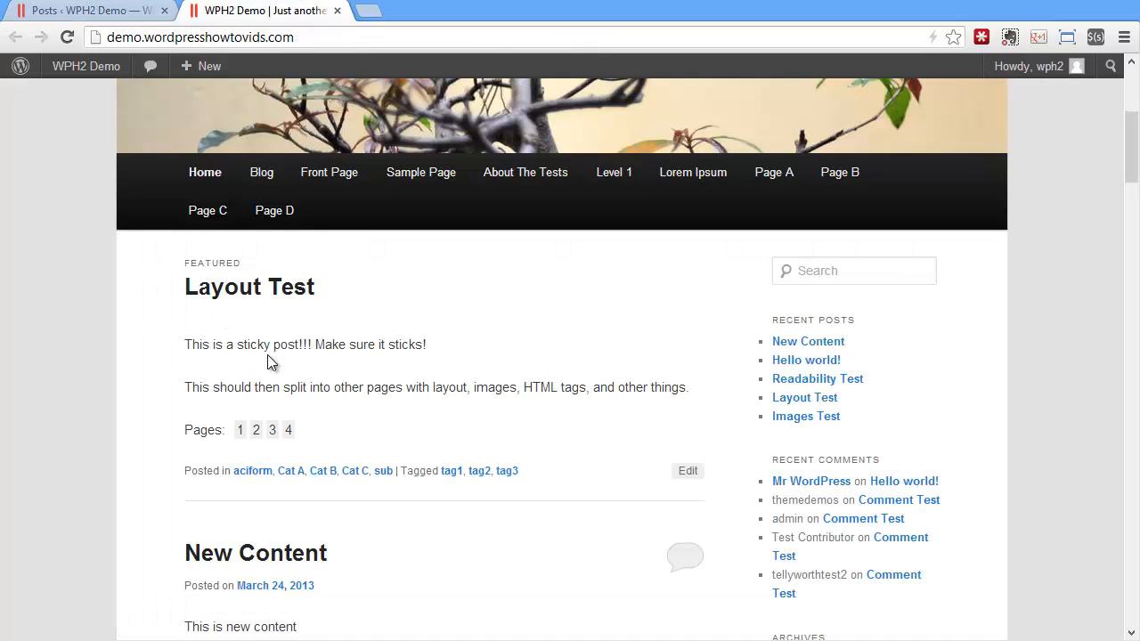
click(125, 11)
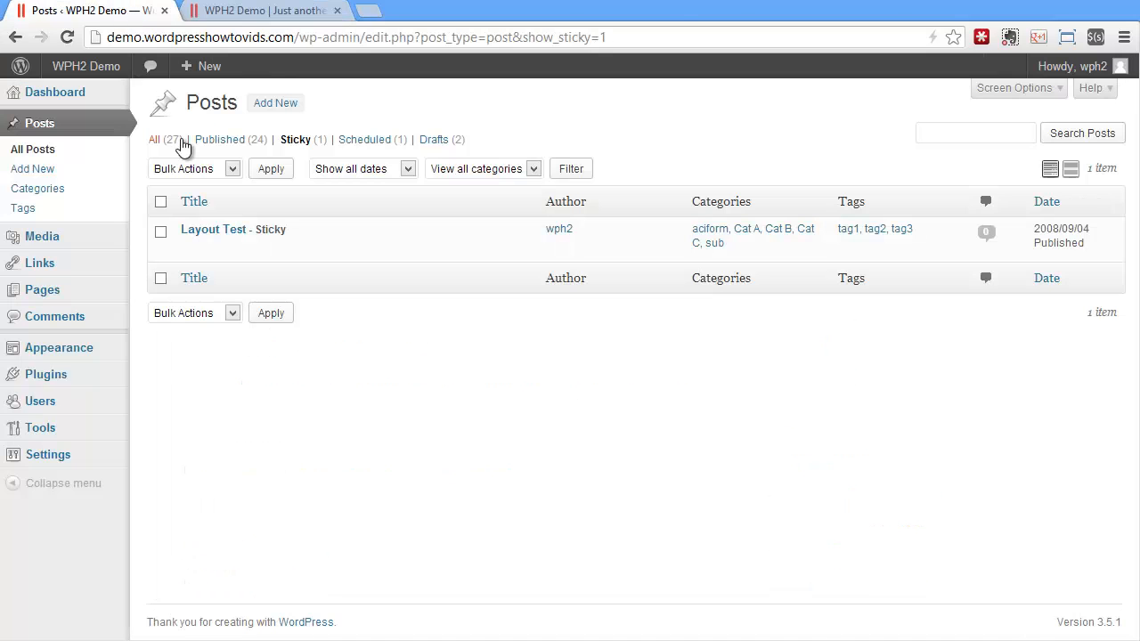
Show all posts, view the scheduled and draft posts in turn, and return to the full list.
click(180, 143)
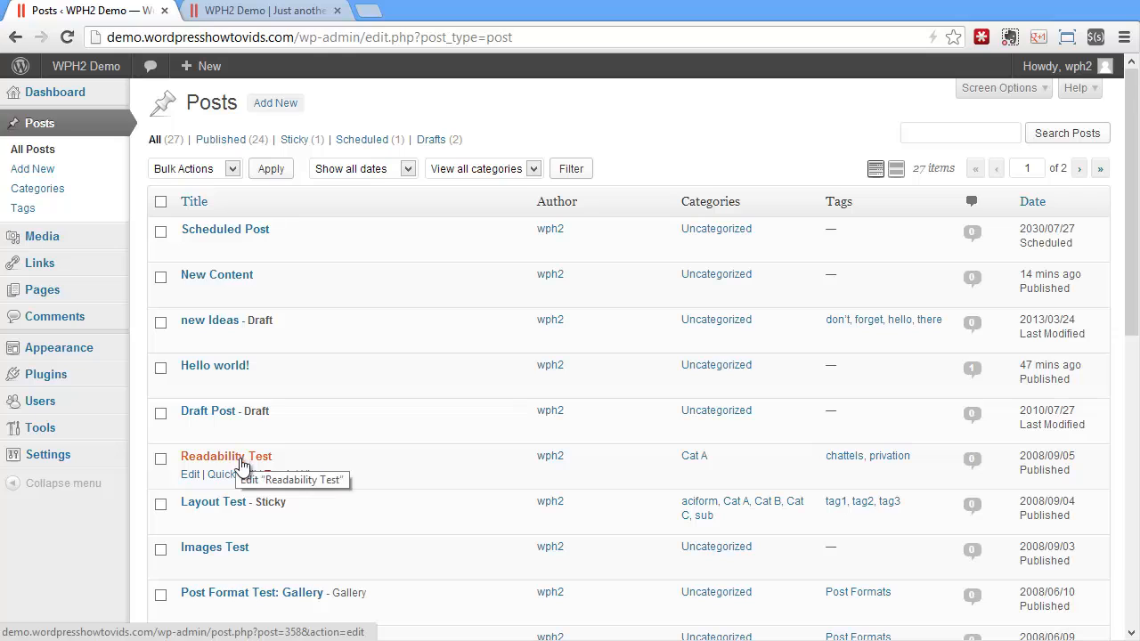
click(369, 145)
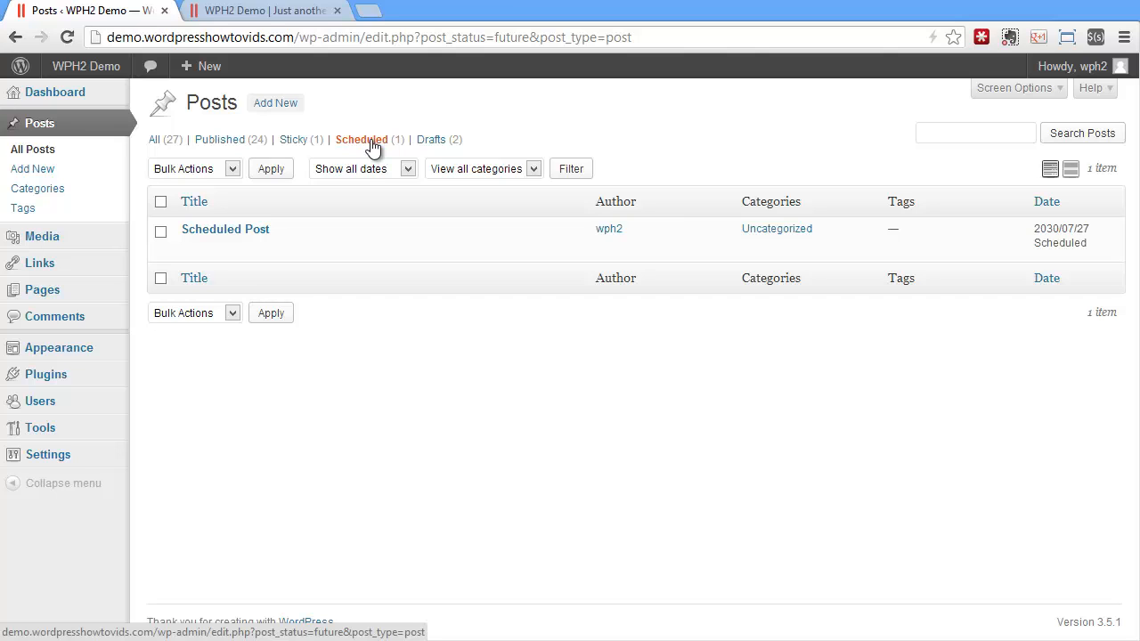
click(433, 142)
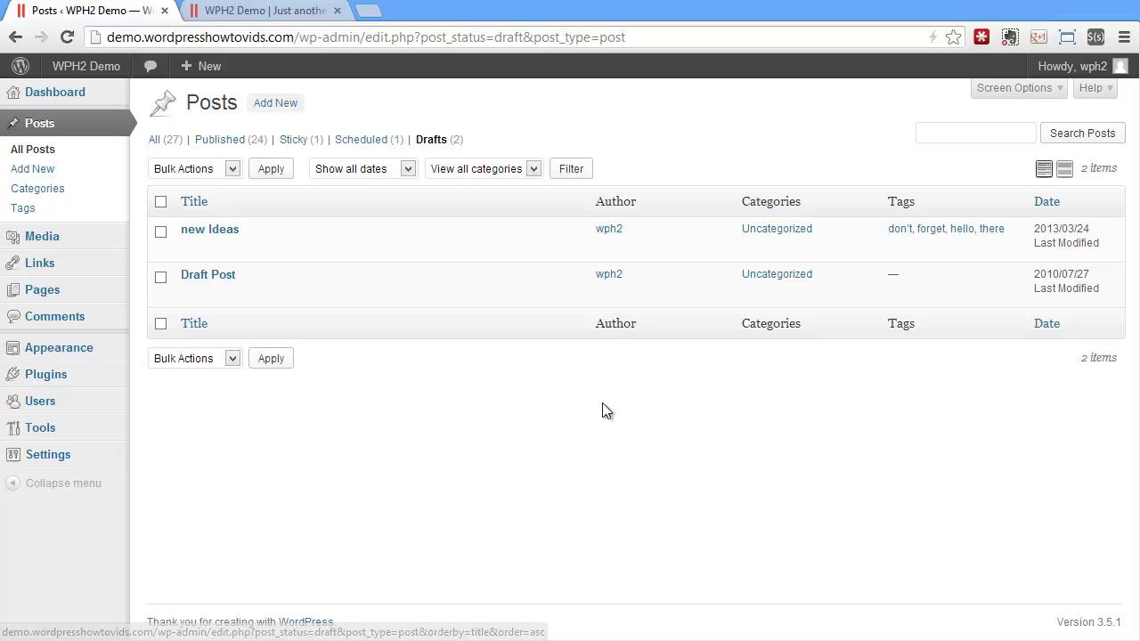
click(173, 142)
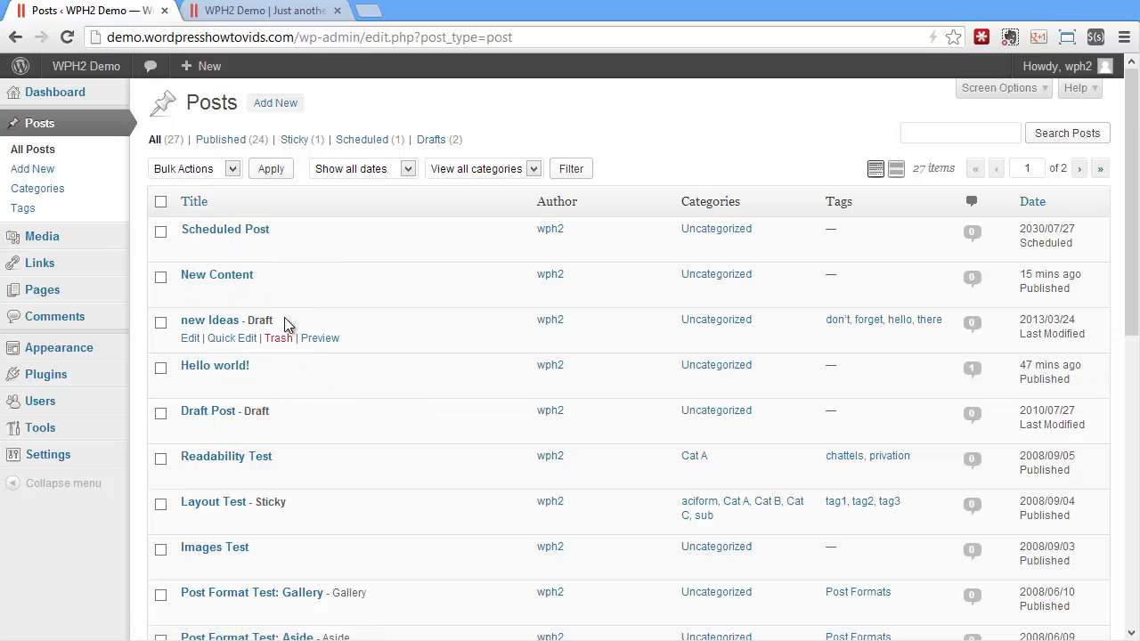
Select every post on the page at once, and clear the selection again.
click(162, 203)
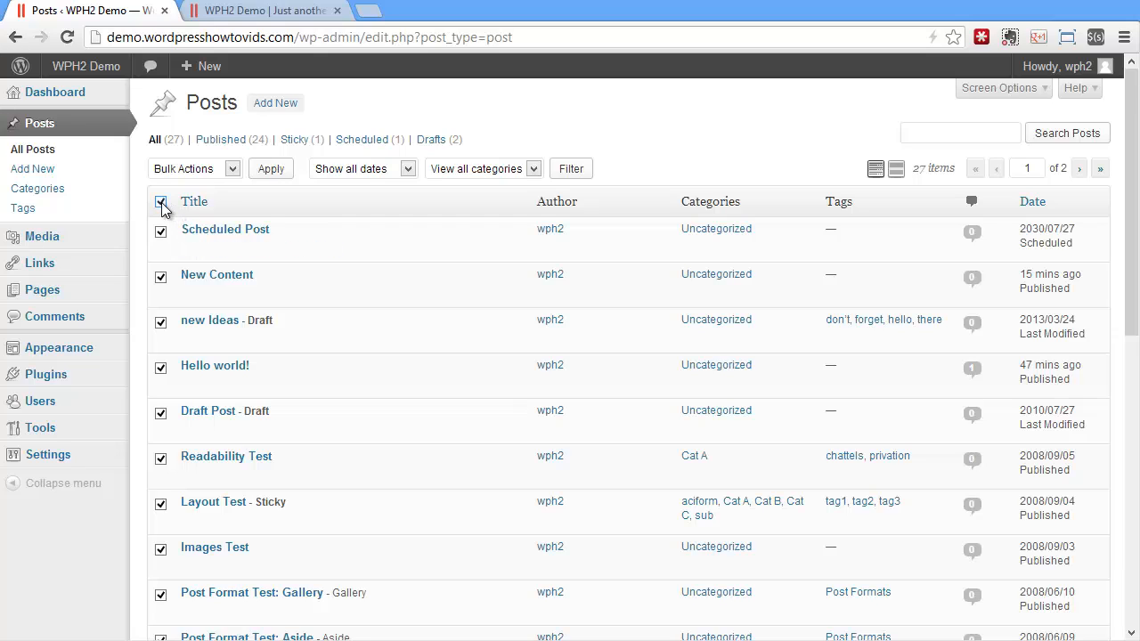
click(161, 203)
Open bulk editing for the Scheduled Post, New Content and new Ideas posts, and remove new Ideas from the batch.
click(160, 231)
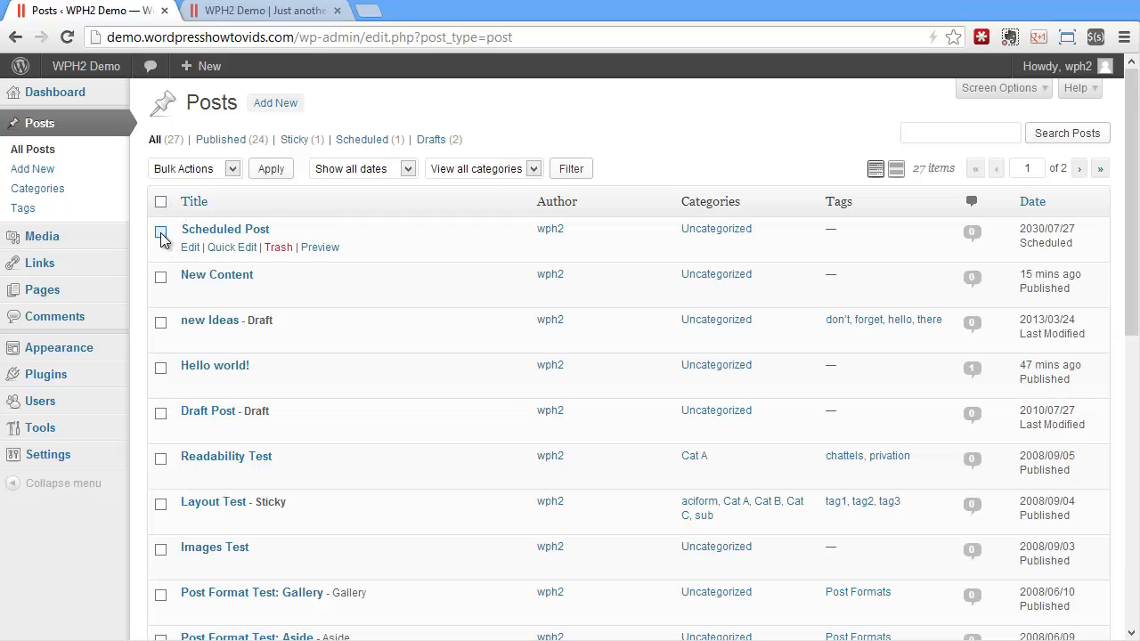
click(160, 278)
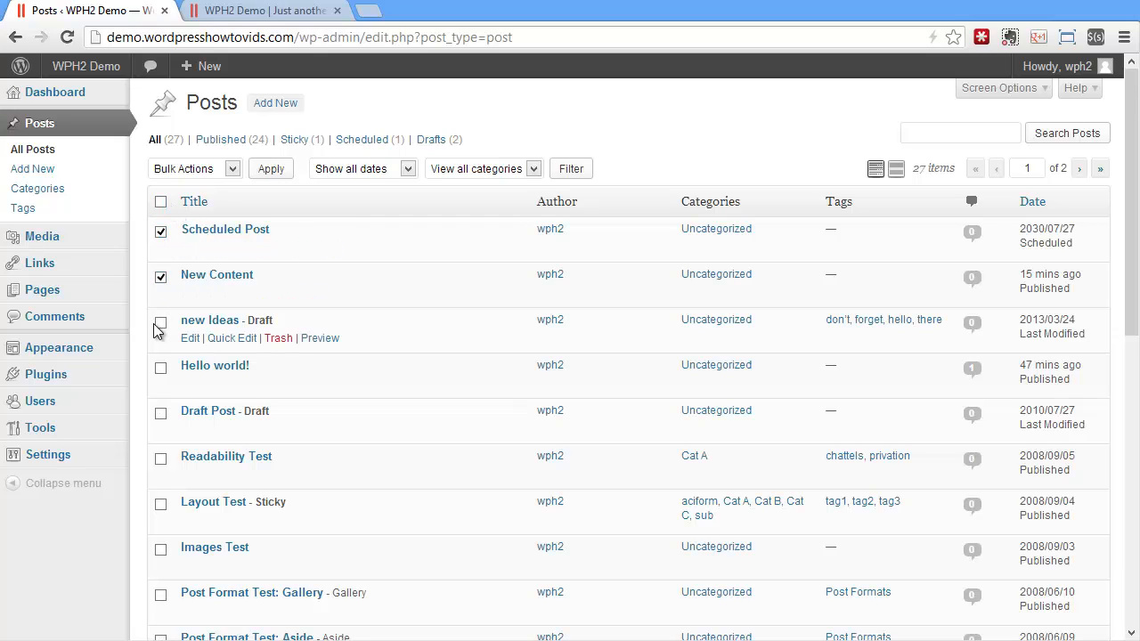
click(199, 171)
click(174, 219)
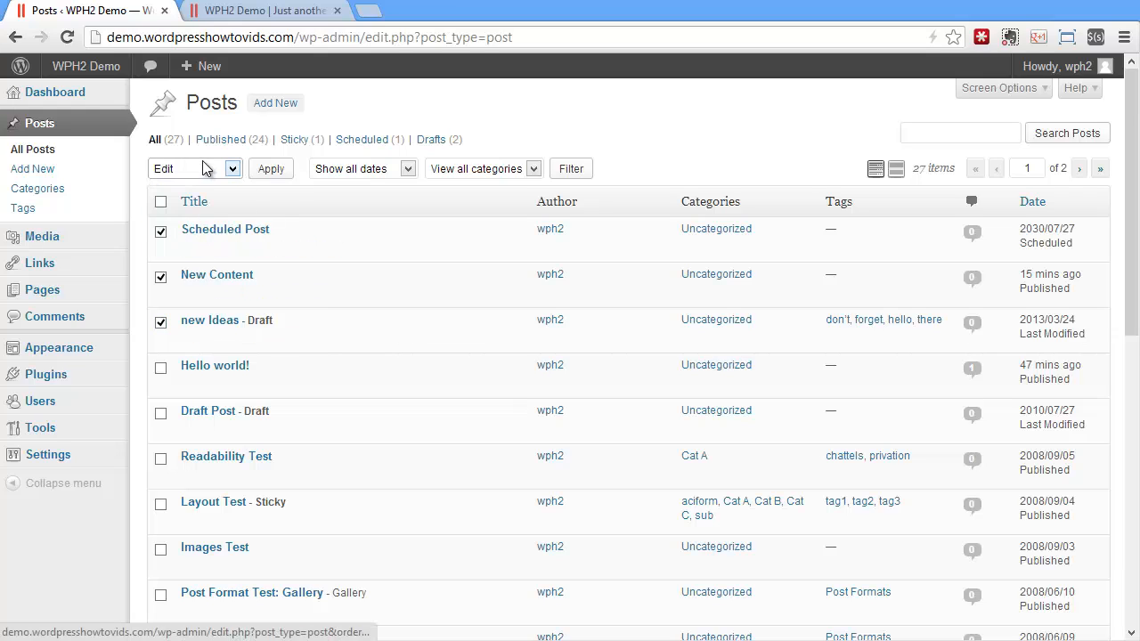
click(201, 168)
click(193, 242)
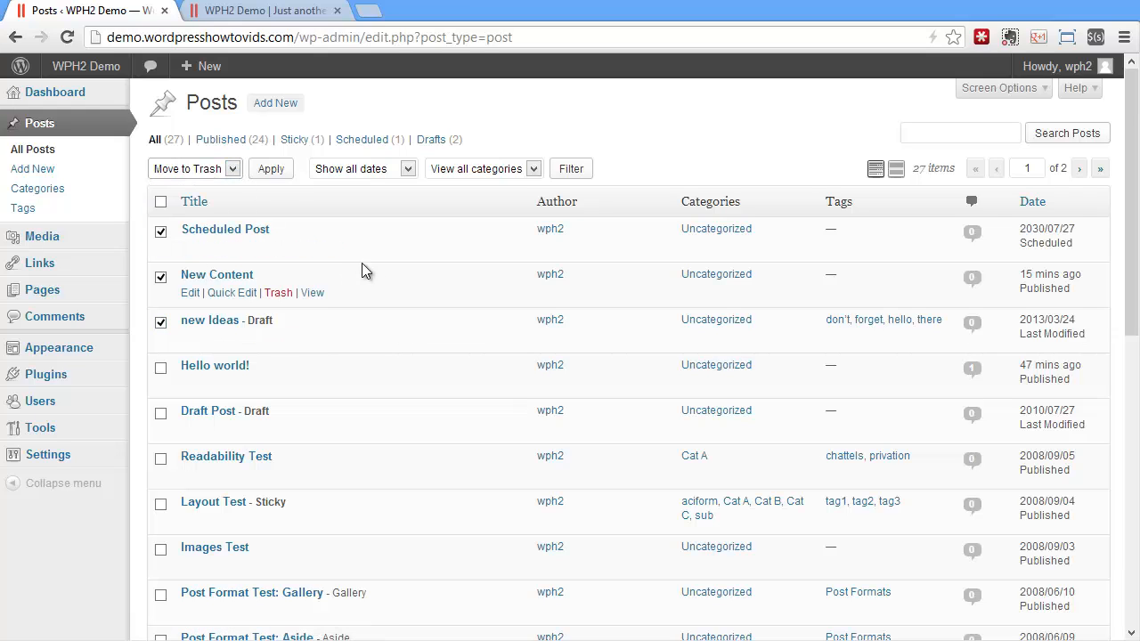
click(189, 170)
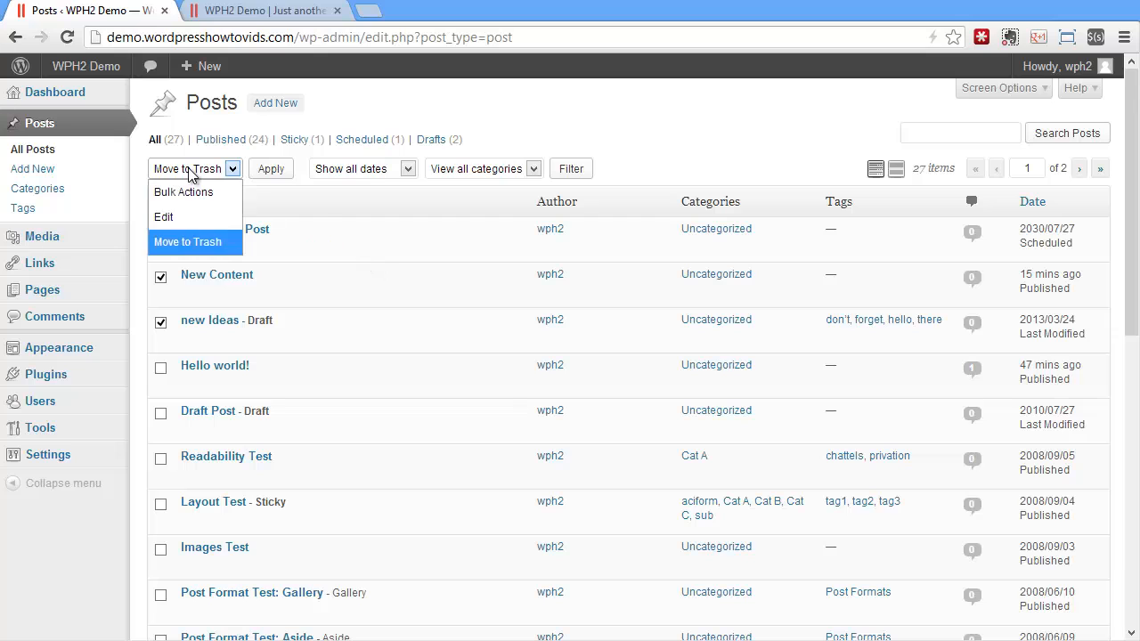
click(179, 217)
click(272, 171)
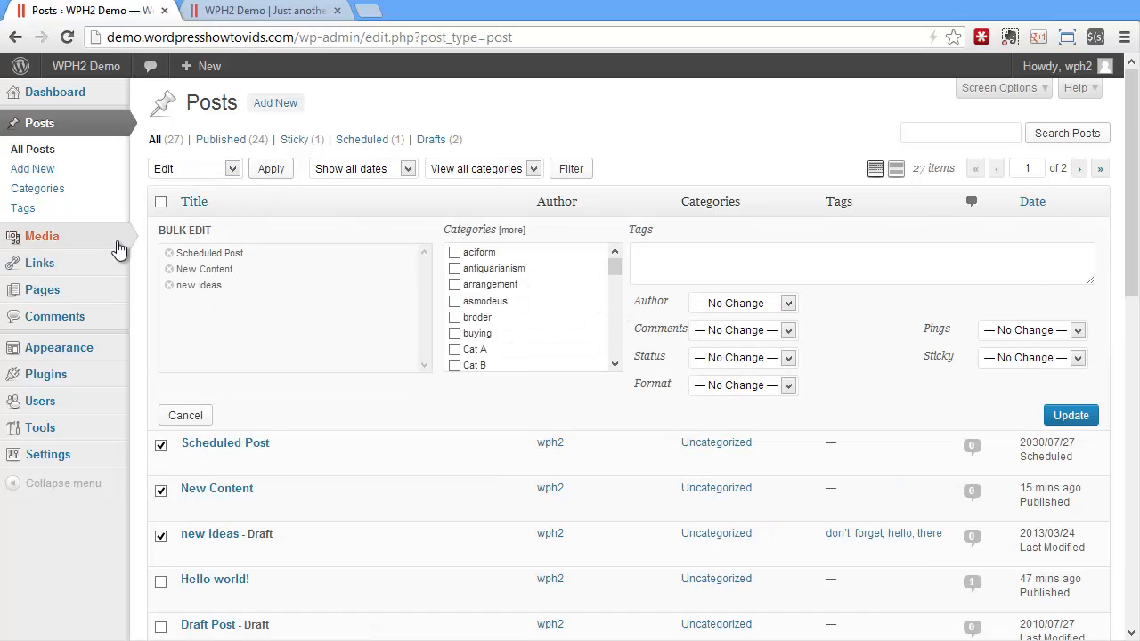
click(170, 286)
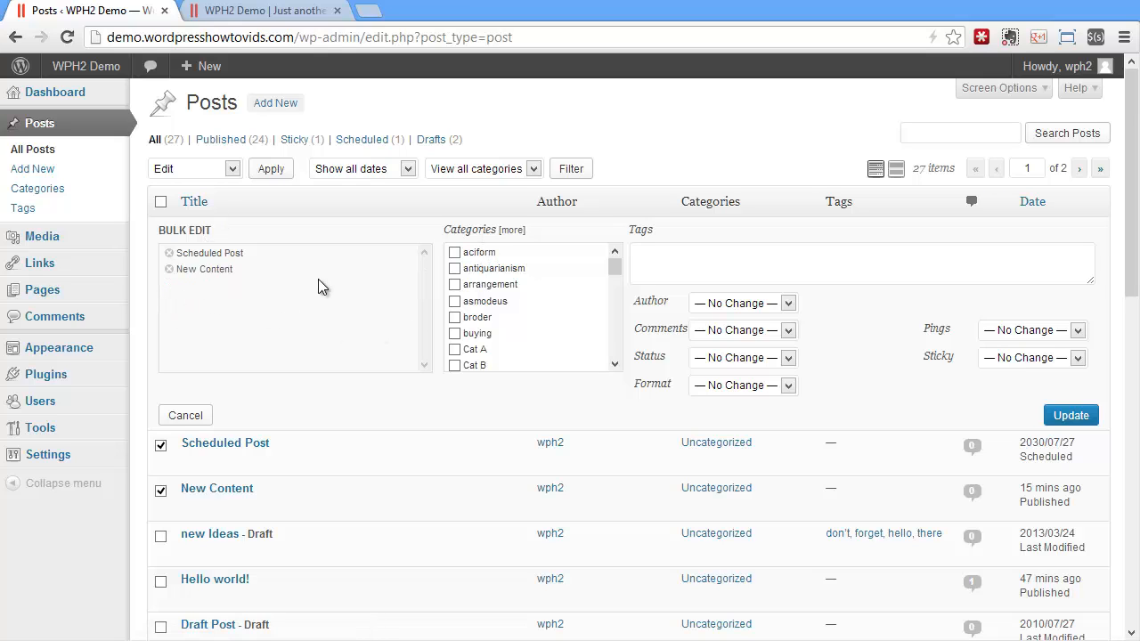
Enter write,tag,here as the tags for the posts in the bulk edit.
mouse_move(613, 275)
mouse_down()
mouse_move(613, 371)
mouse_move(627, 263)
mouse_up()
click(688, 263)
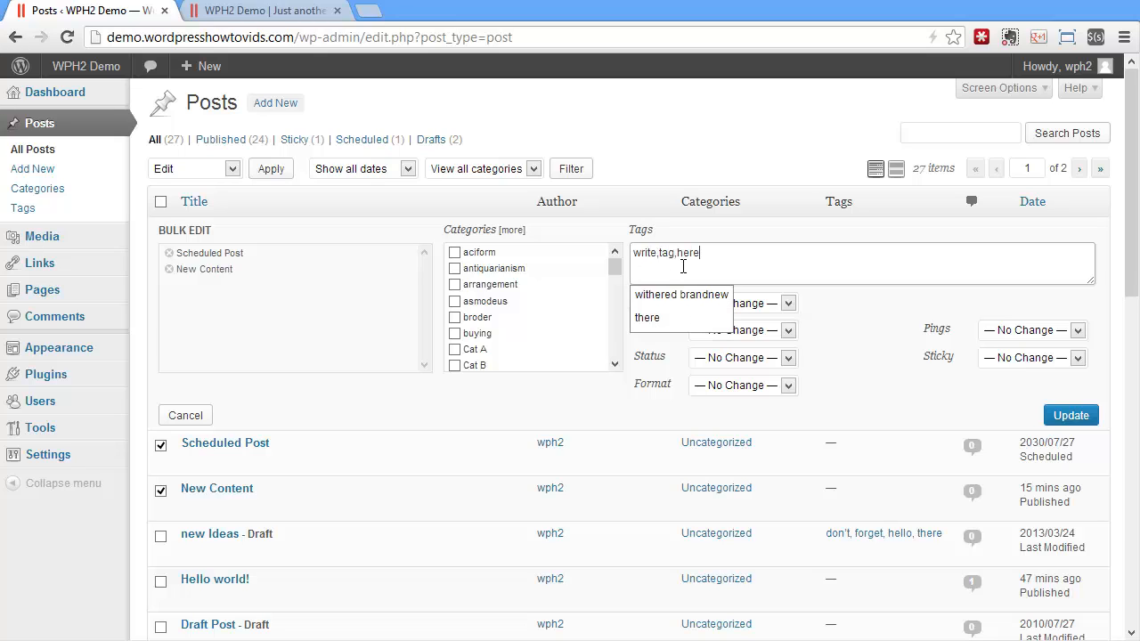
click(853, 307)
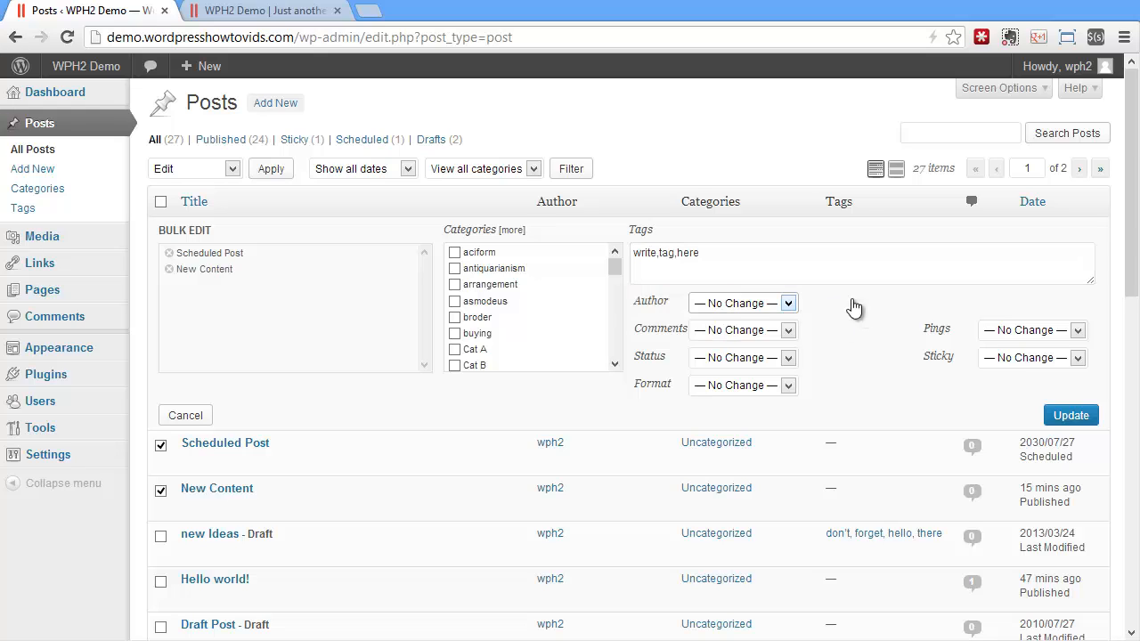
Examine the author, comments, status and format choices offered for the bulk edit, leaving each at No Change.
click(730, 307)
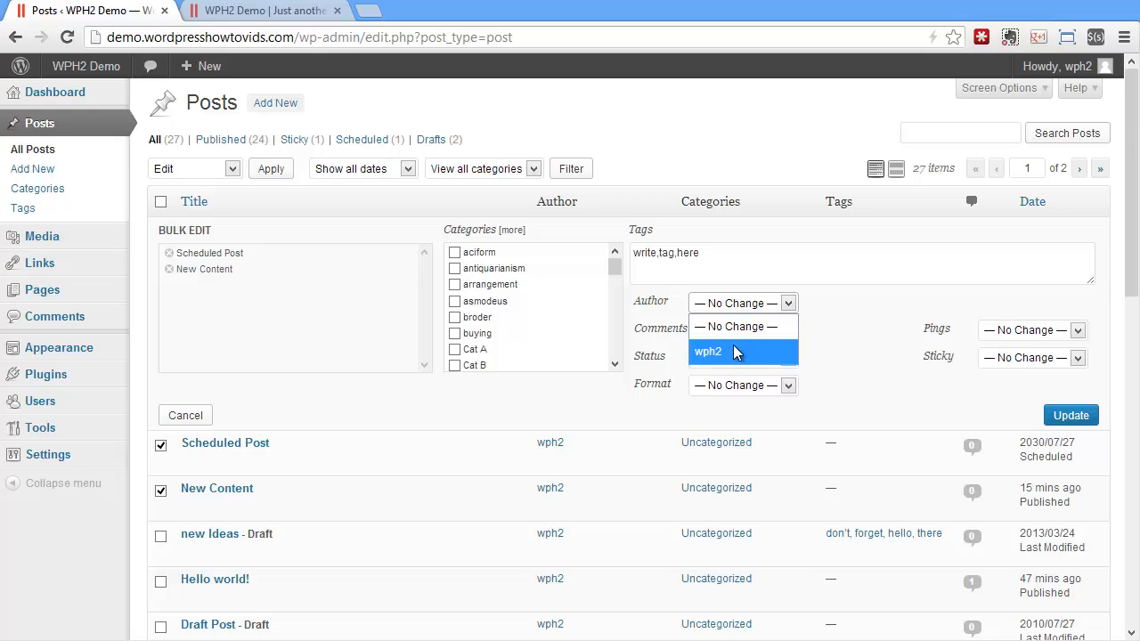
click(732, 330)
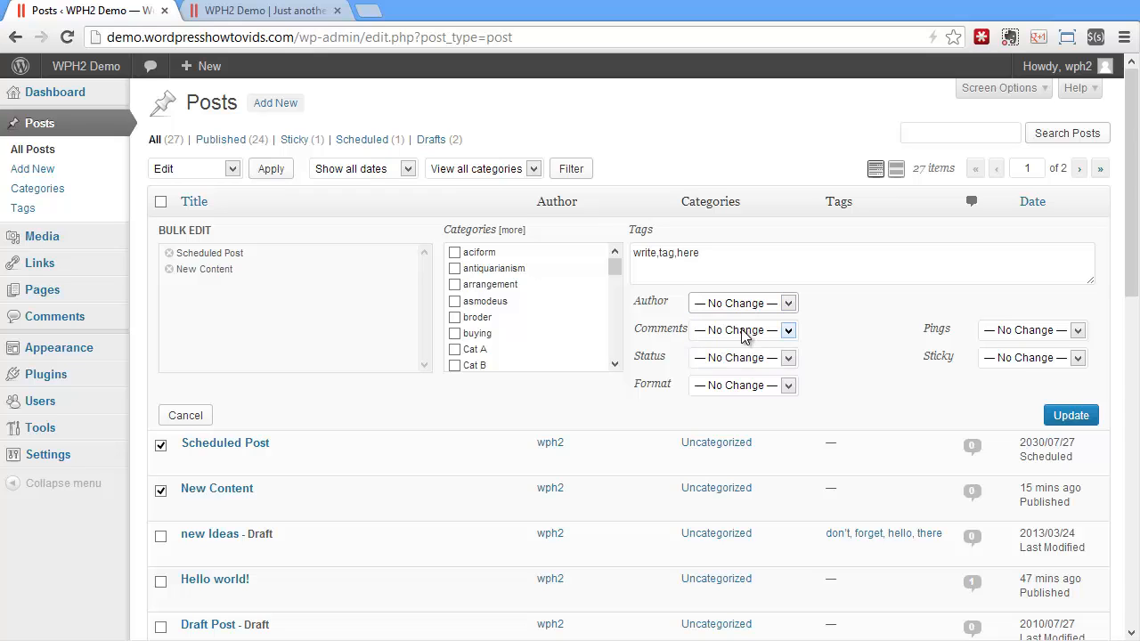
click(745, 336)
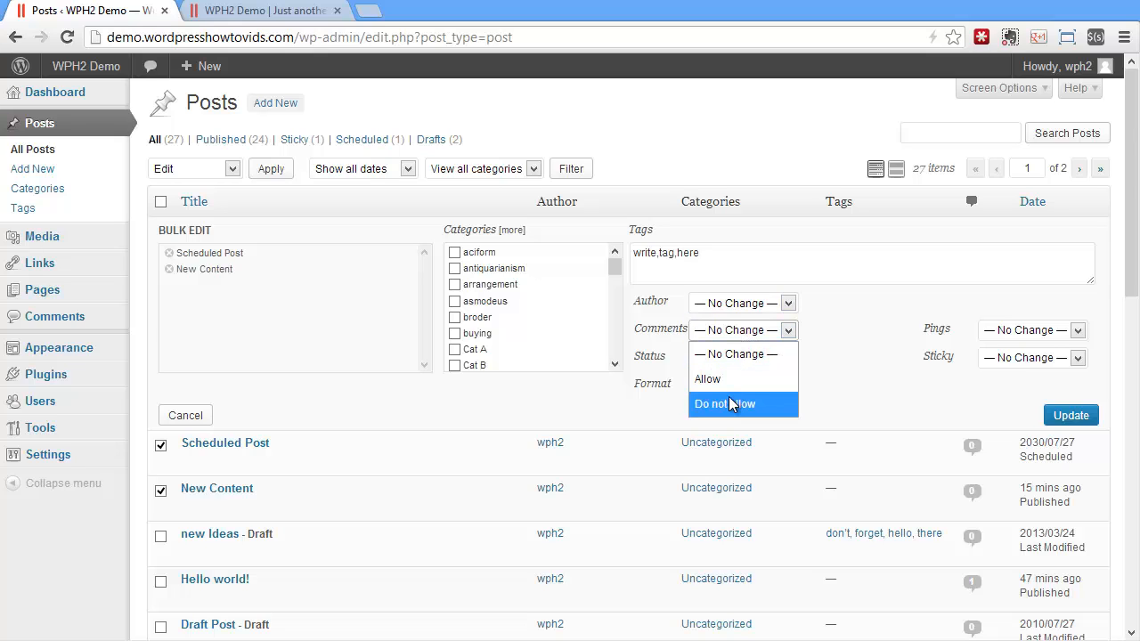
click(736, 334)
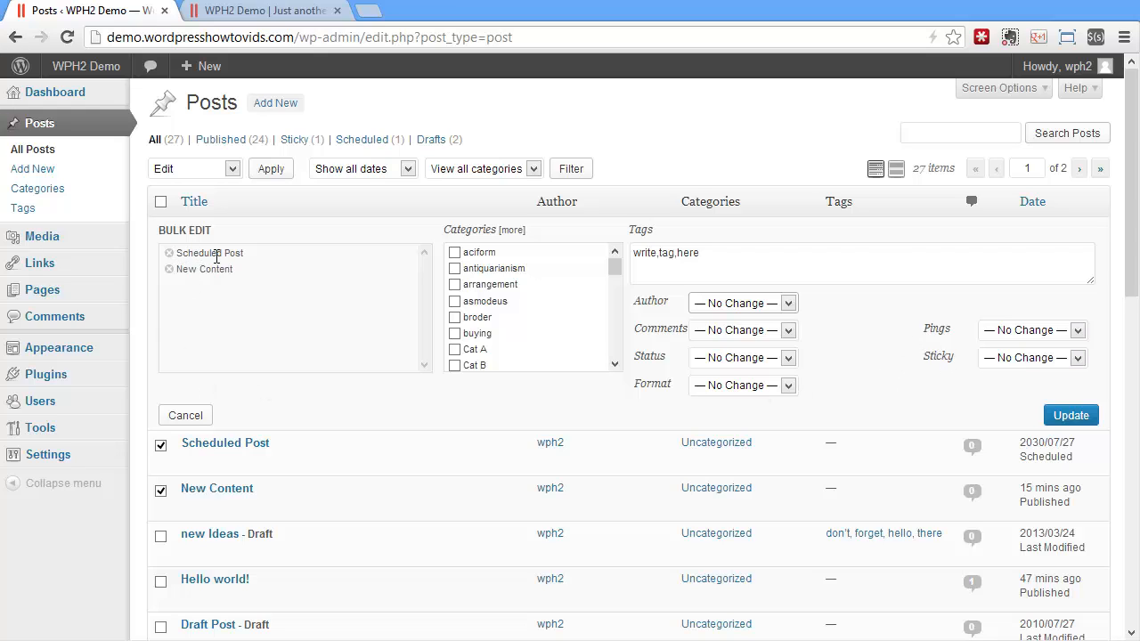
click(744, 333)
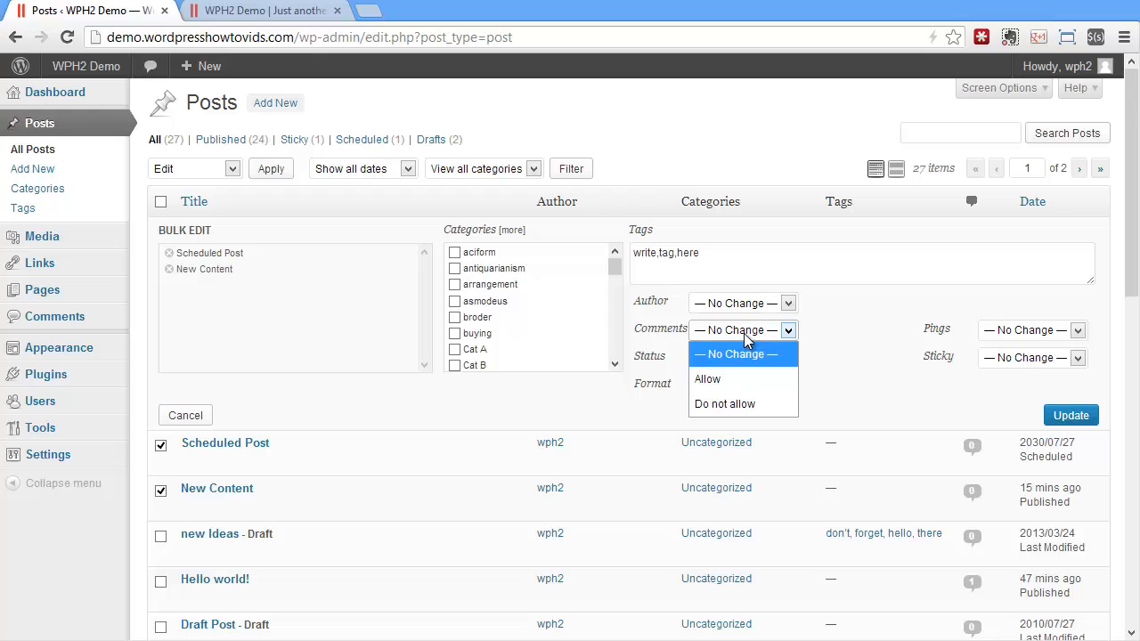
click(703, 354)
click(753, 358)
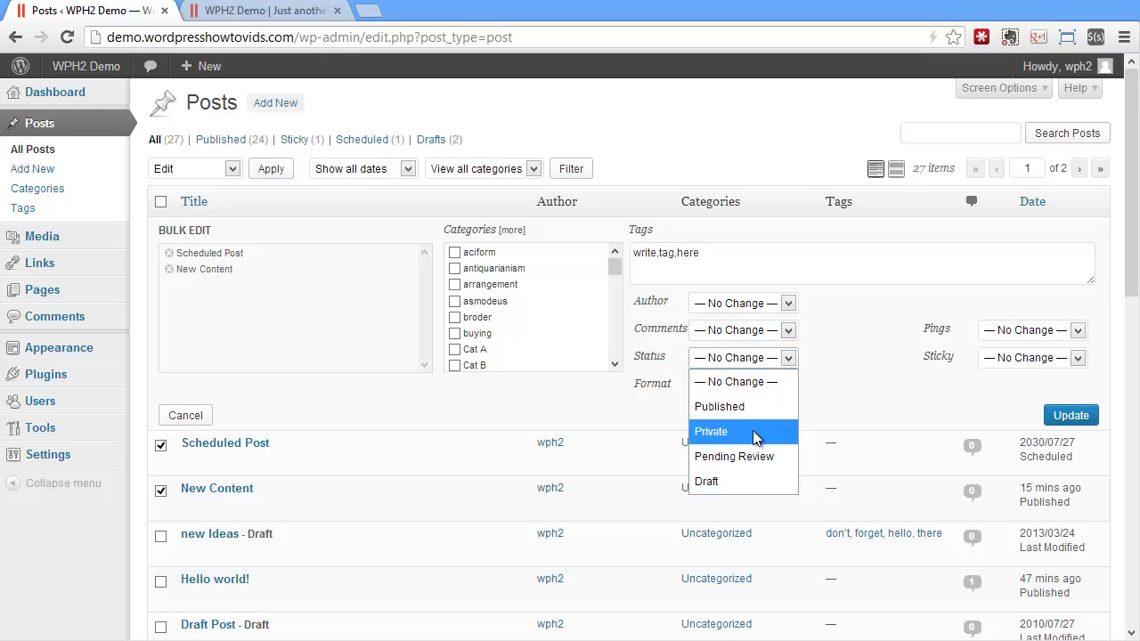
click(748, 385)
click(749, 385)
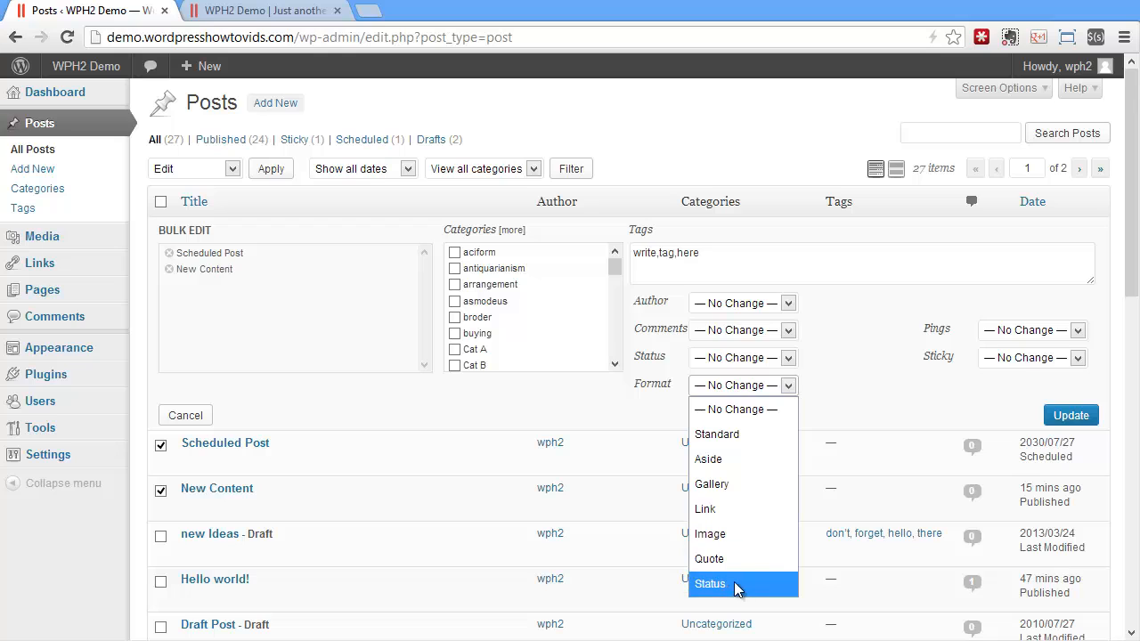
Check the pings and sticky choices, keep both at No Change, and update the two posts in the batch.
click(1009, 331)
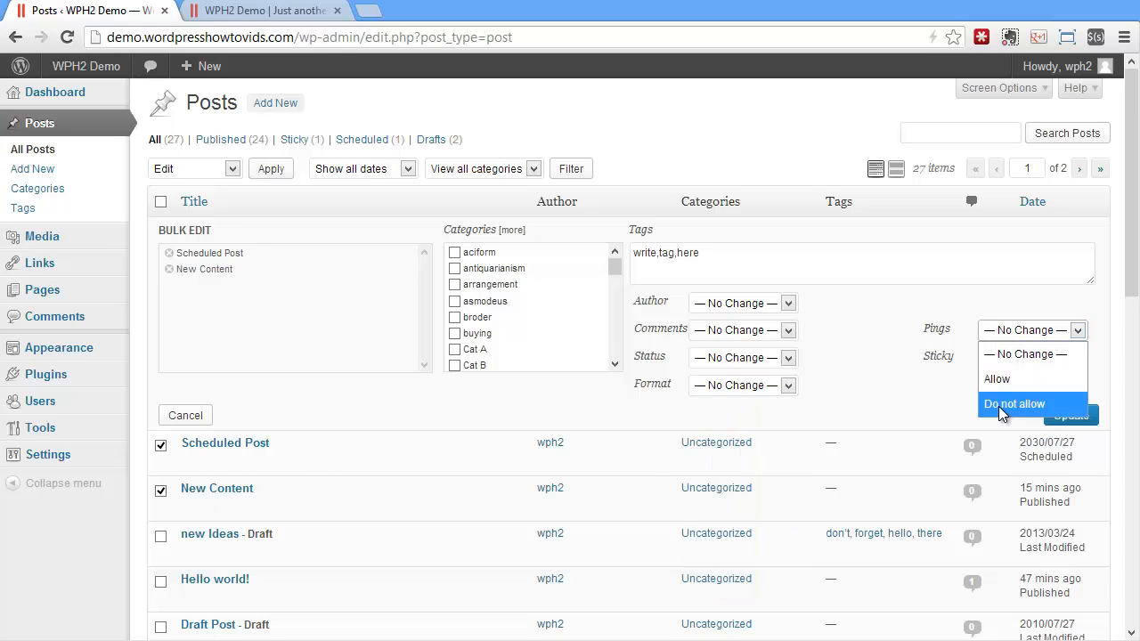
click(1011, 331)
click(1024, 363)
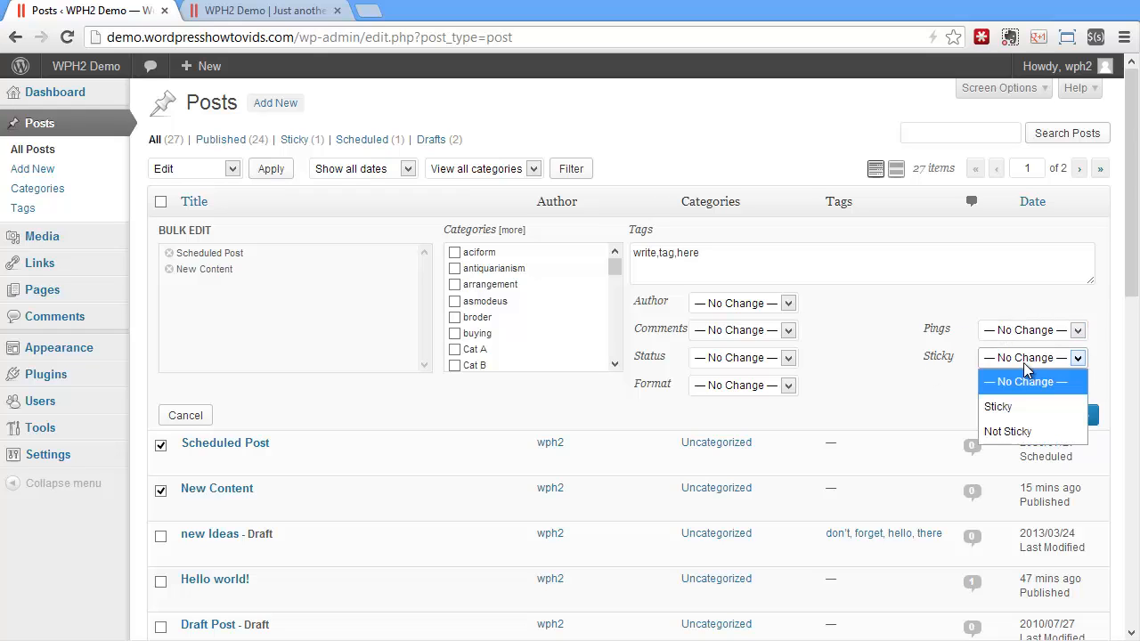
click(913, 363)
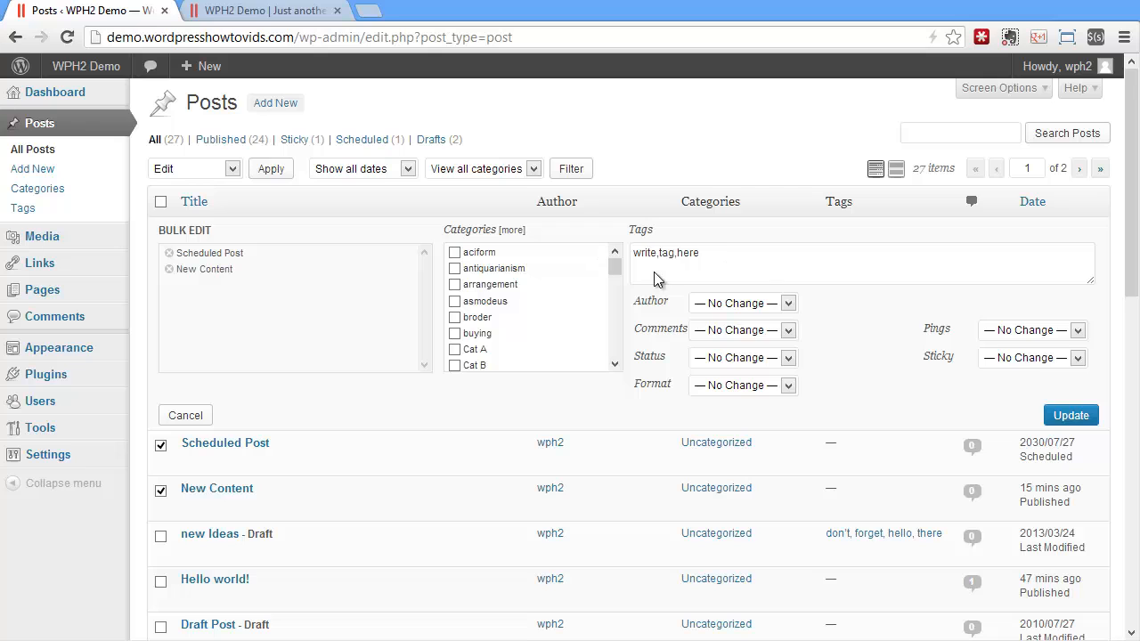
click(1059, 418)
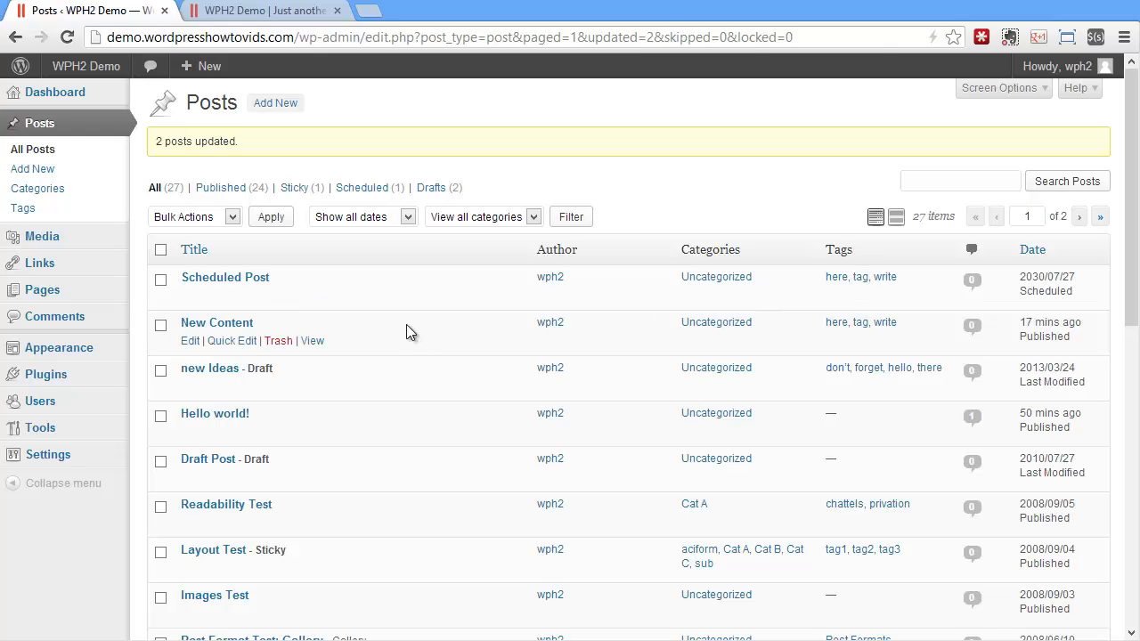
Move the Scheduled Post, New Content and new Ideas posts to the trash in one bulk action.
click(160, 369)
click(160, 324)
click(161, 278)
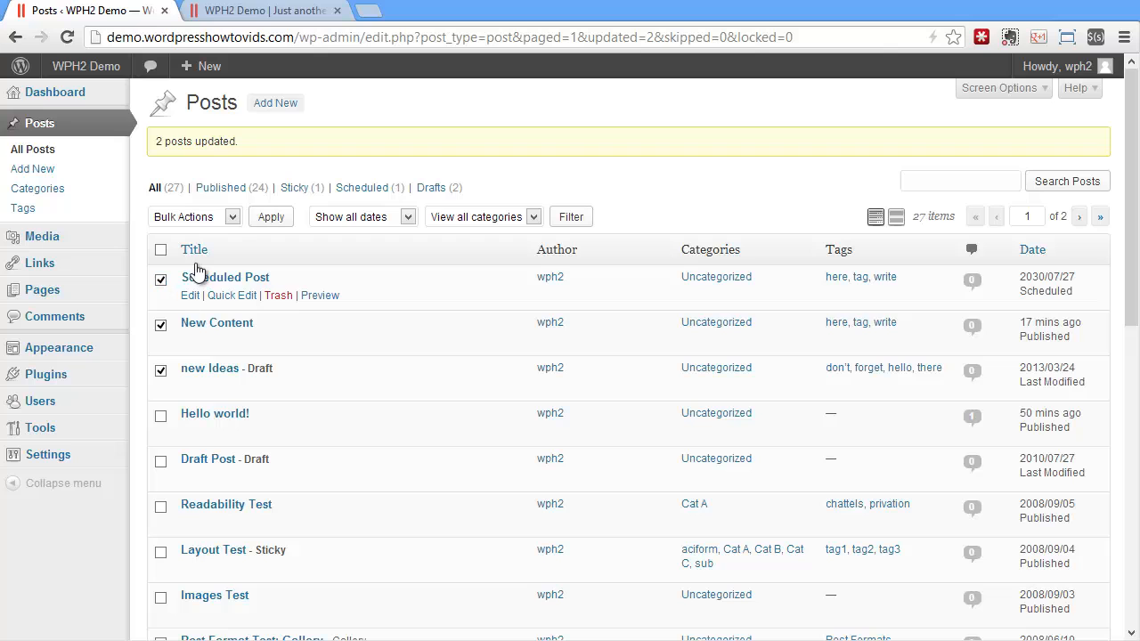
click(187, 218)
click(186, 286)
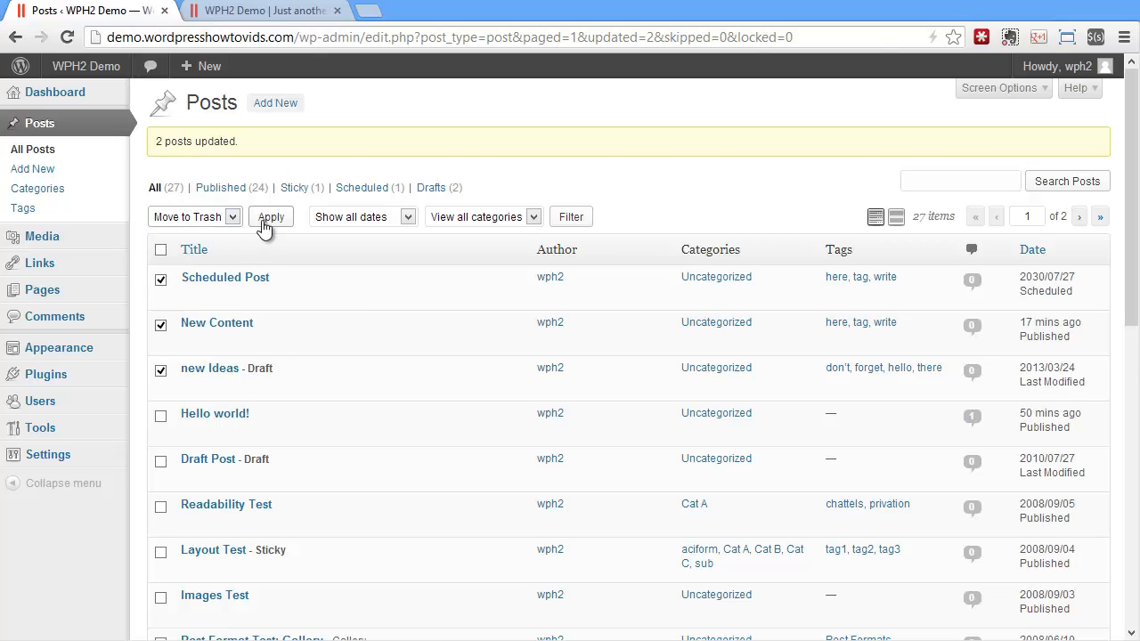
click(270, 218)
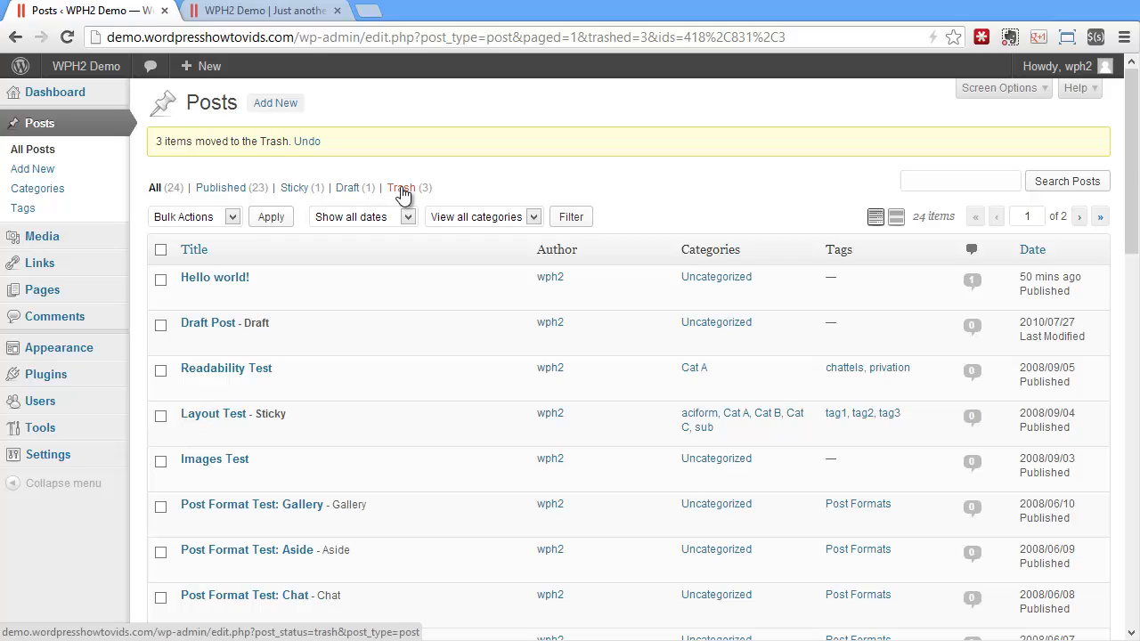
Restore the Scheduled Post from the trash, and bulk-restore the remaining New Content and new Ideas posts.
click(402, 192)
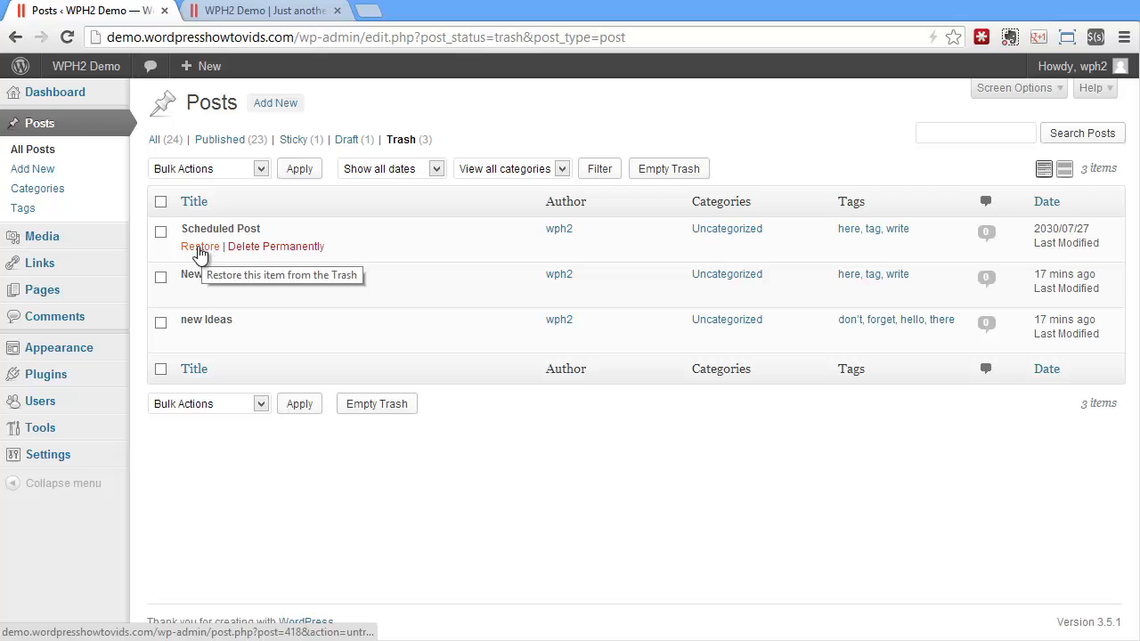
click(201, 247)
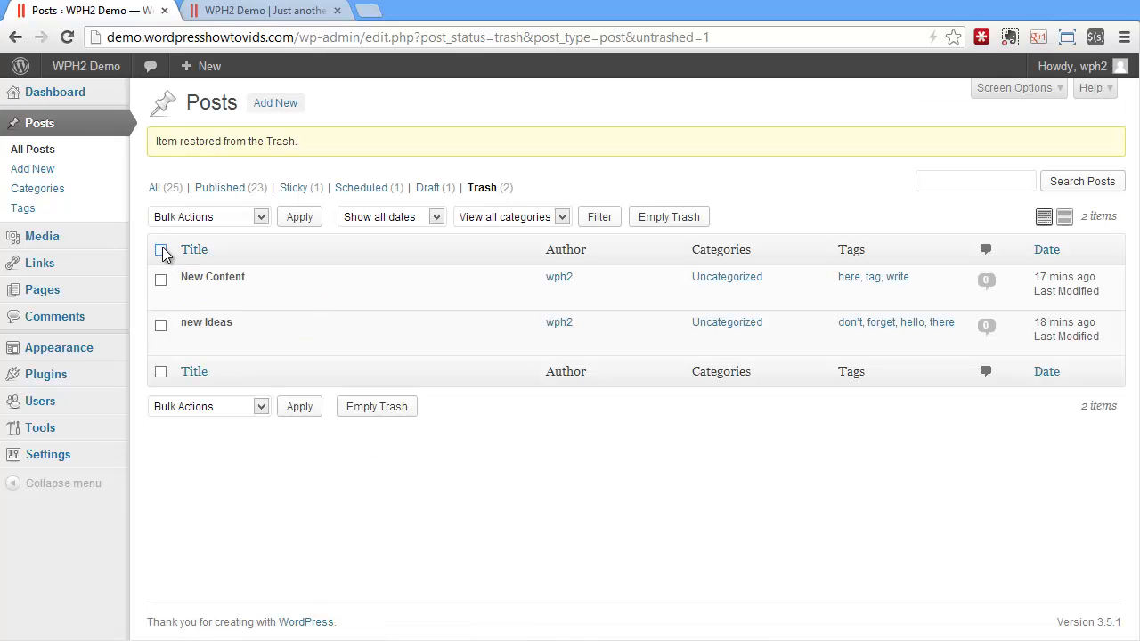
click(178, 219)
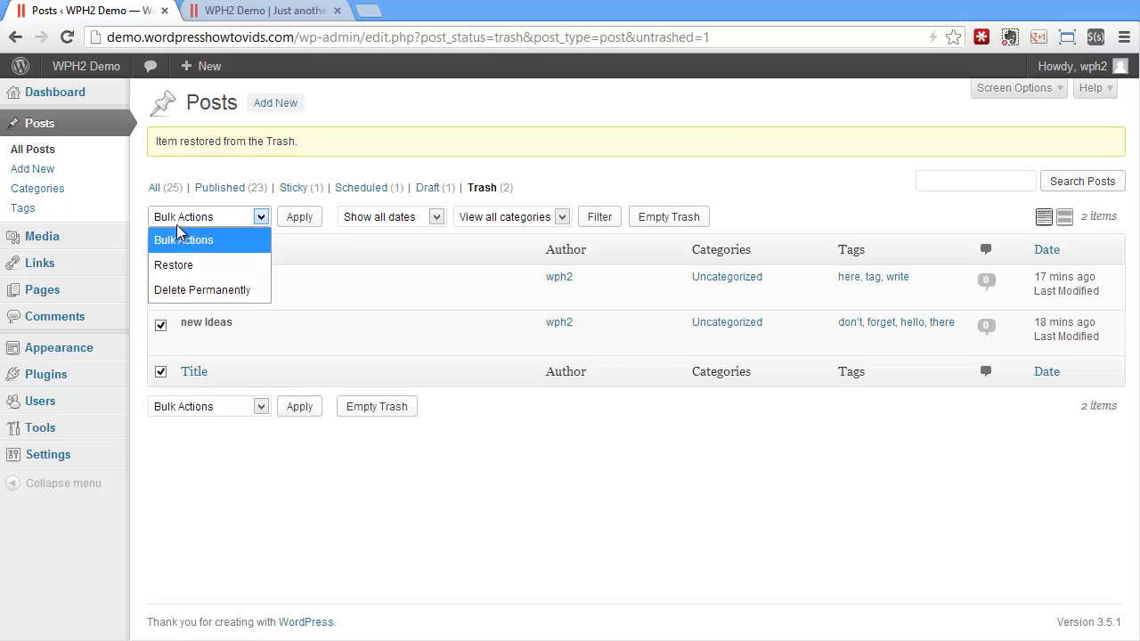
click(223, 289)
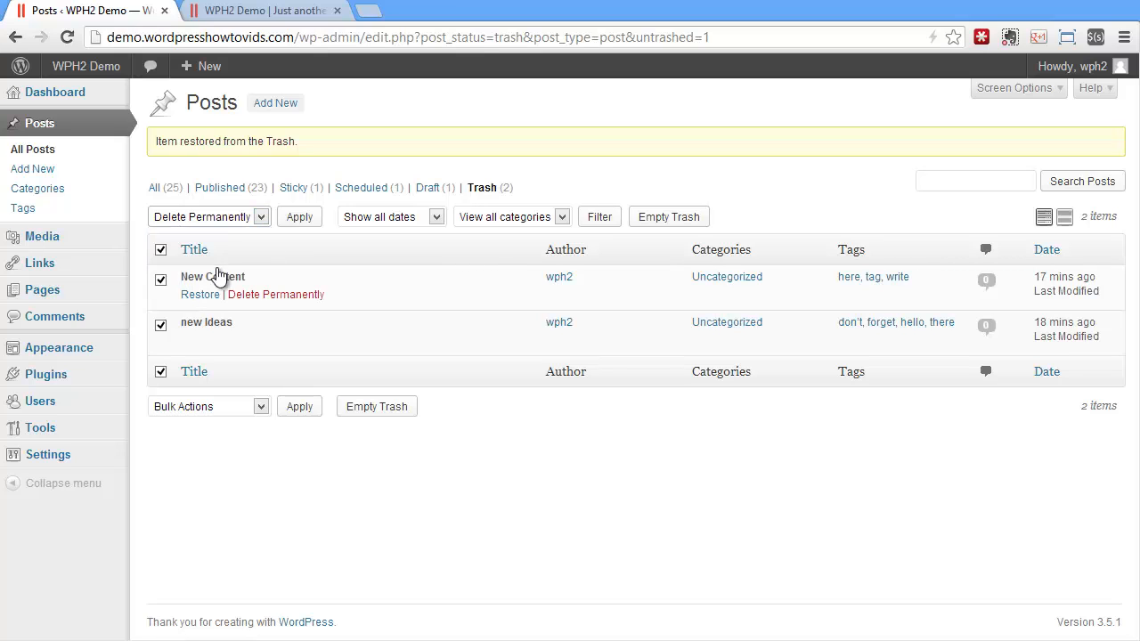
click(224, 220)
click(216, 264)
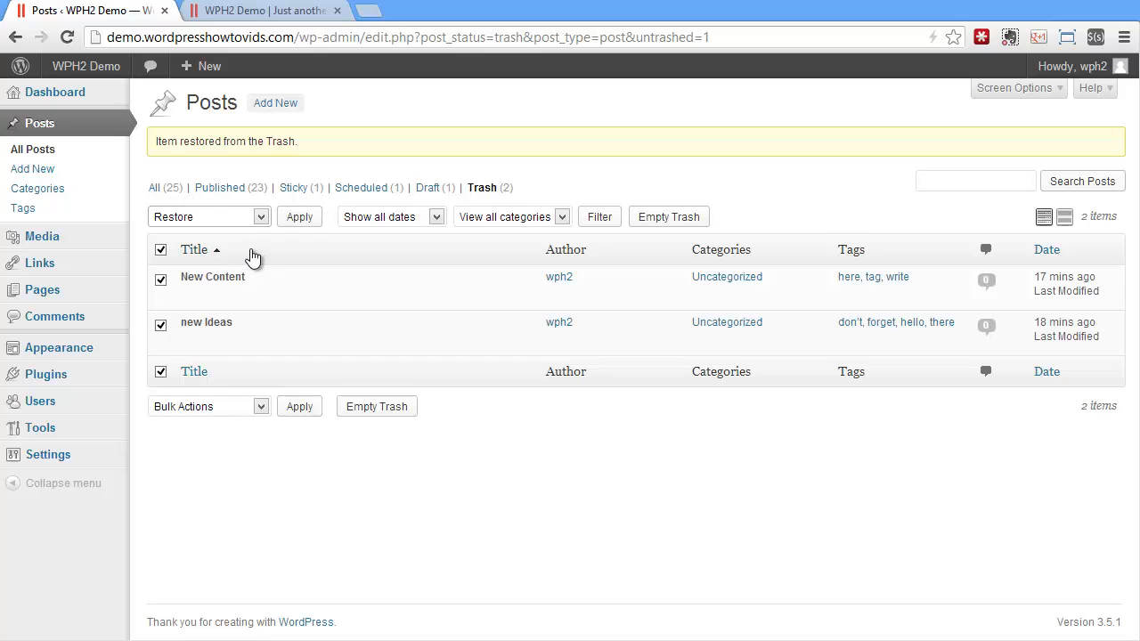
click(300, 218)
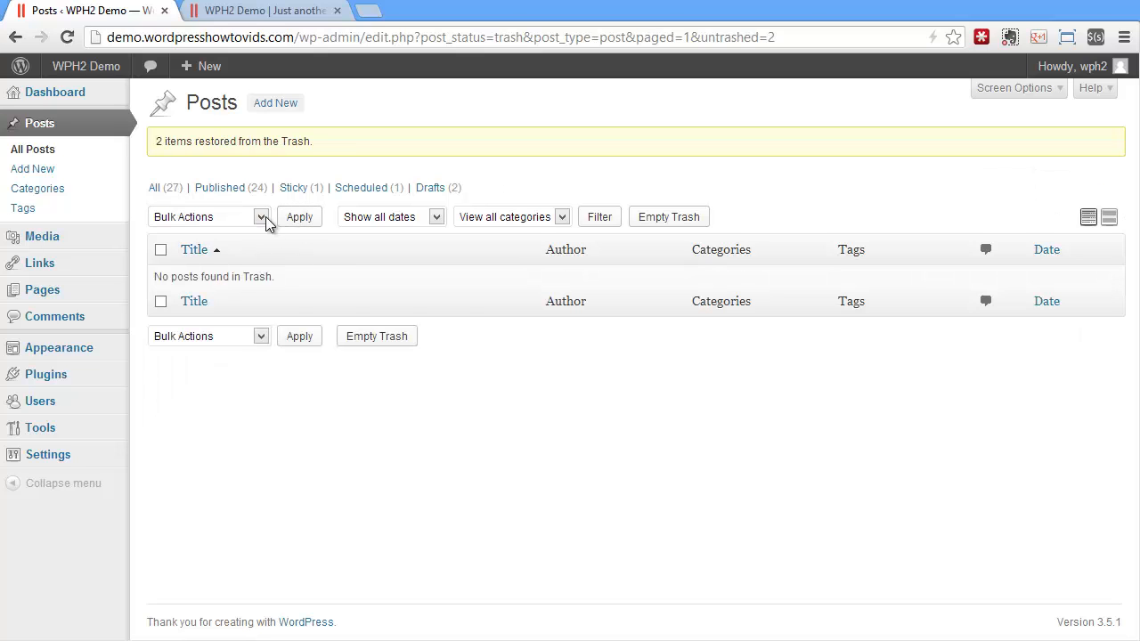
Move the new Ideas draft from the full post list to the trash, and empty the trash to delete it permanently.
click(166, 188)
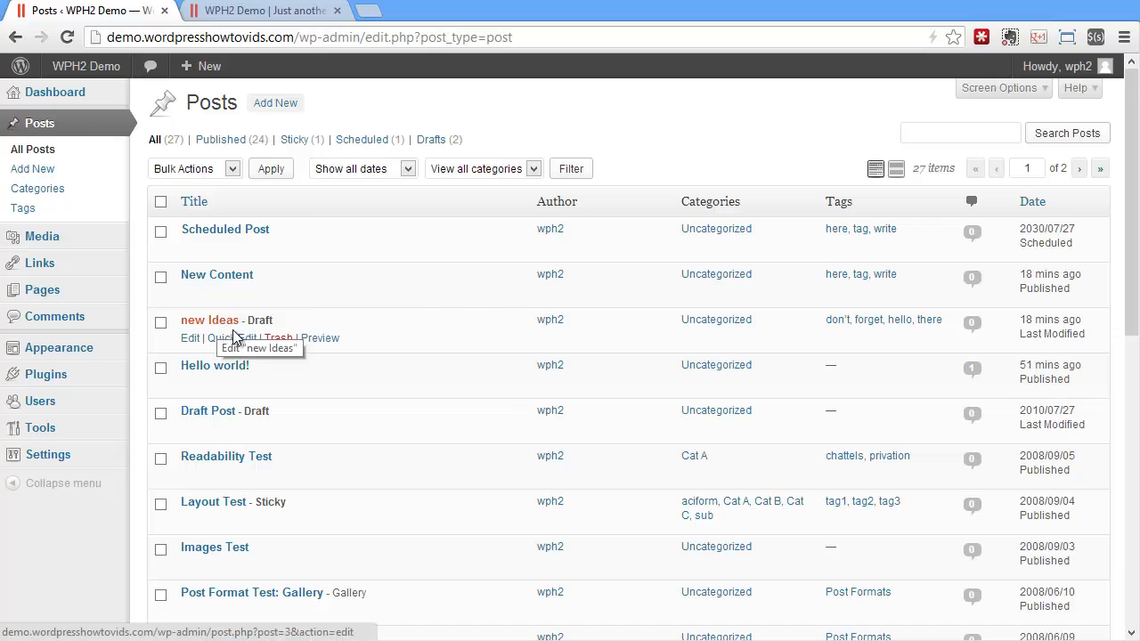
click(281, 343)
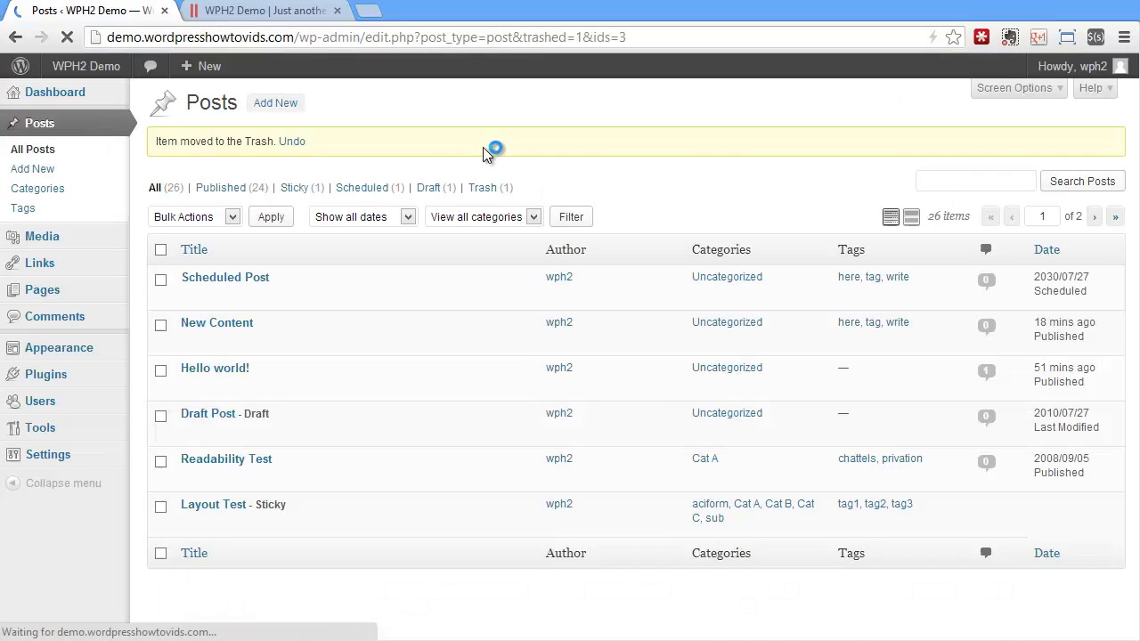
click(484, 194)
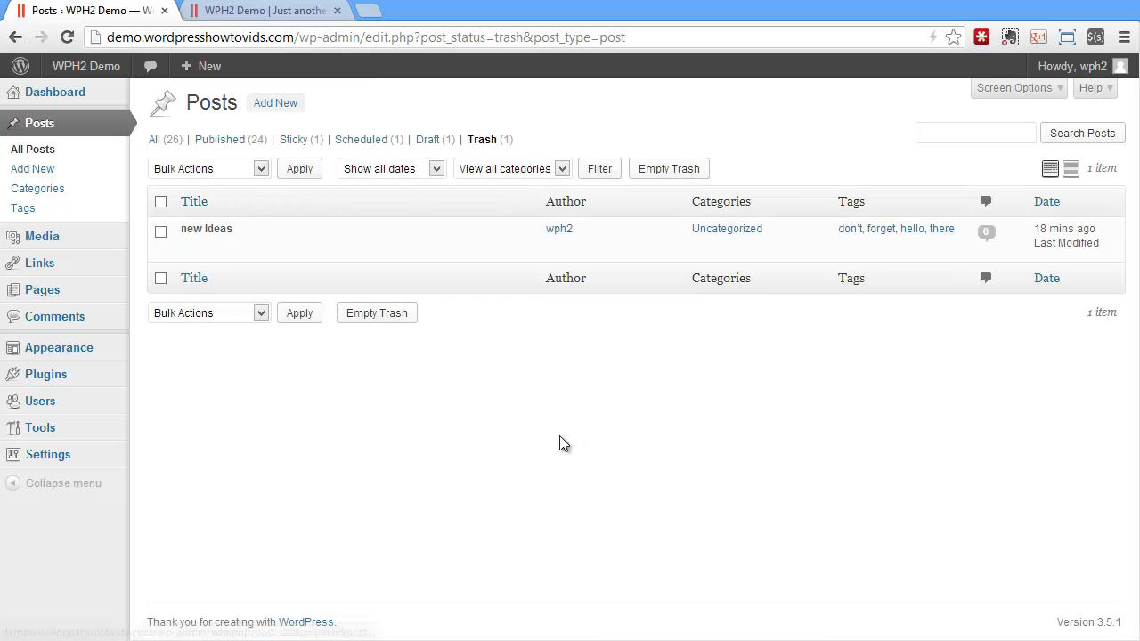
click(675, 172)
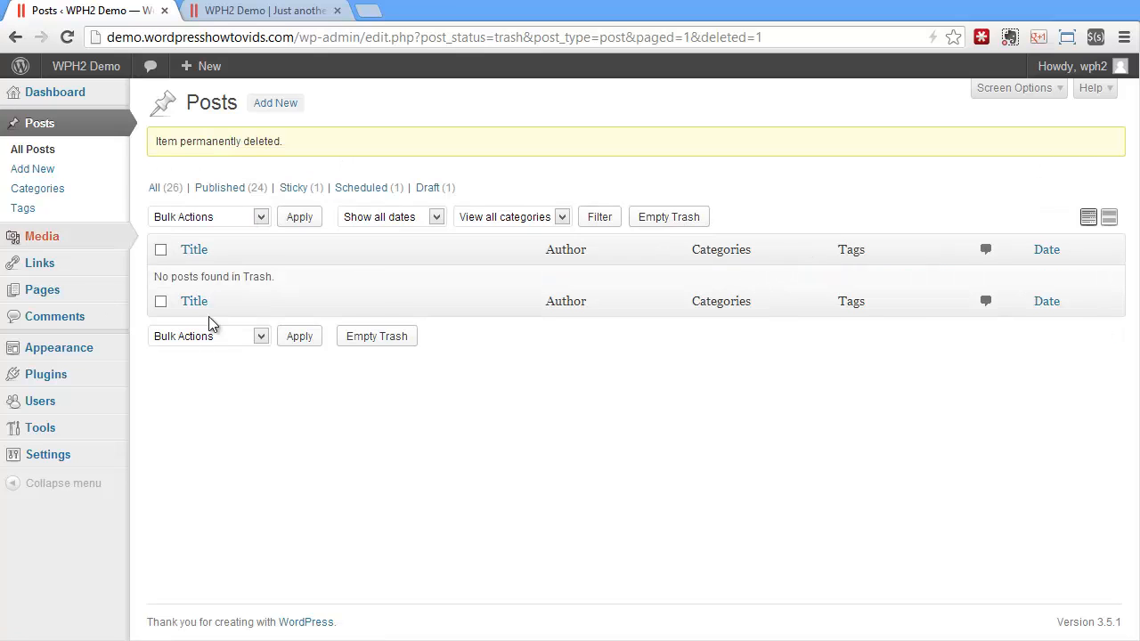
Filter the full post list to March 2013, and reset the date filter to show all dates.
click(162, 187)
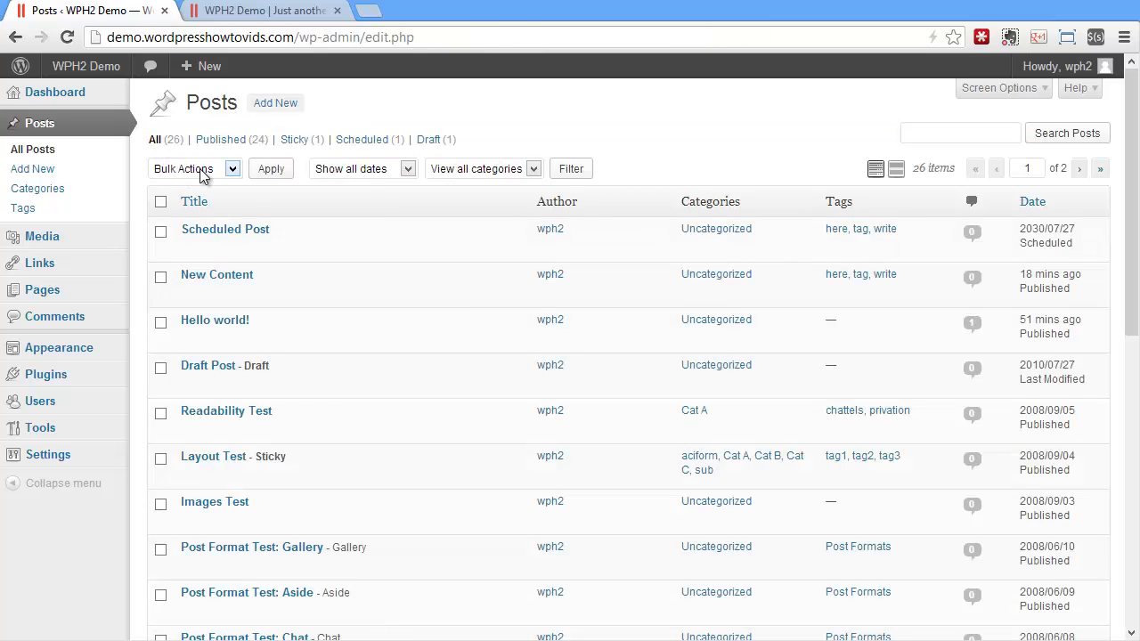
click(365, 170)
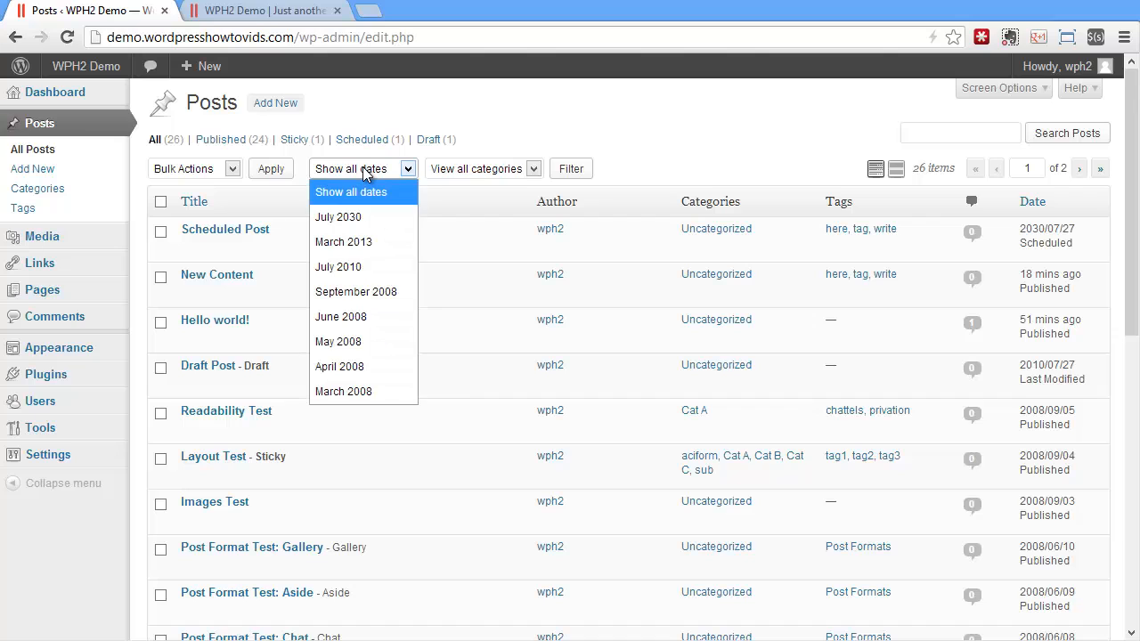
click(354, 242)
click(573, 170)
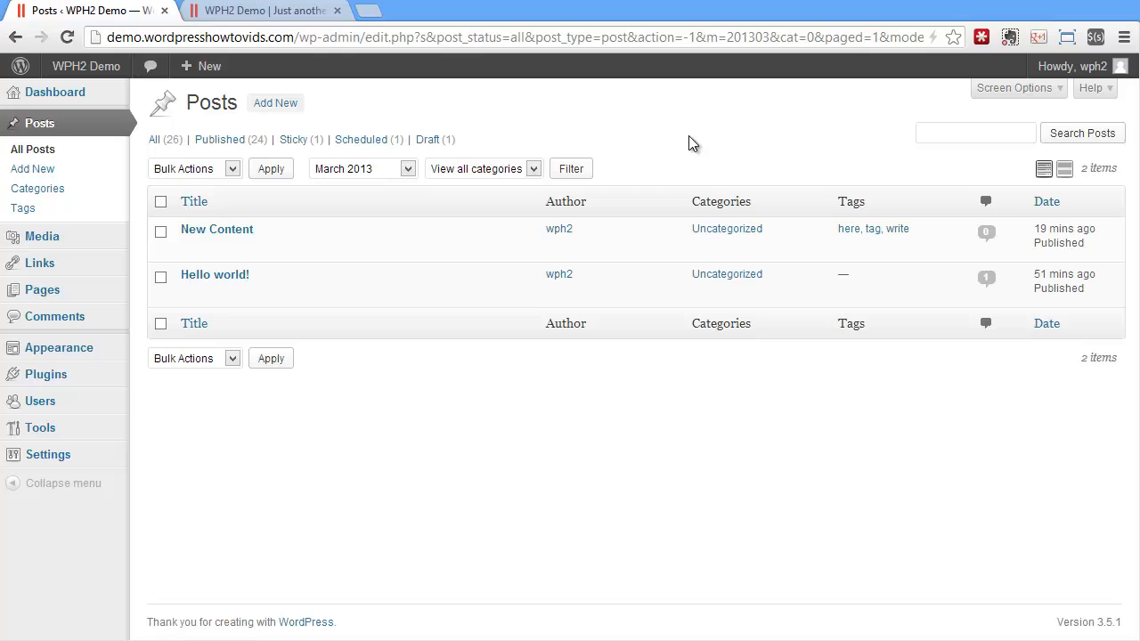
click(365, 171)
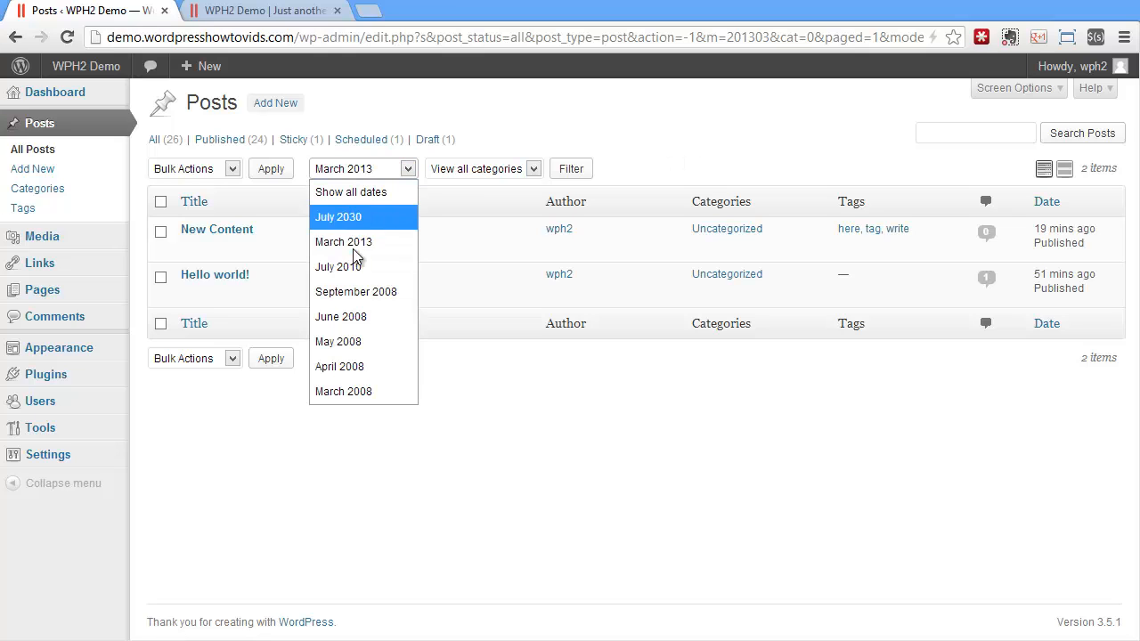
click(365, 203)
click(586, 174)
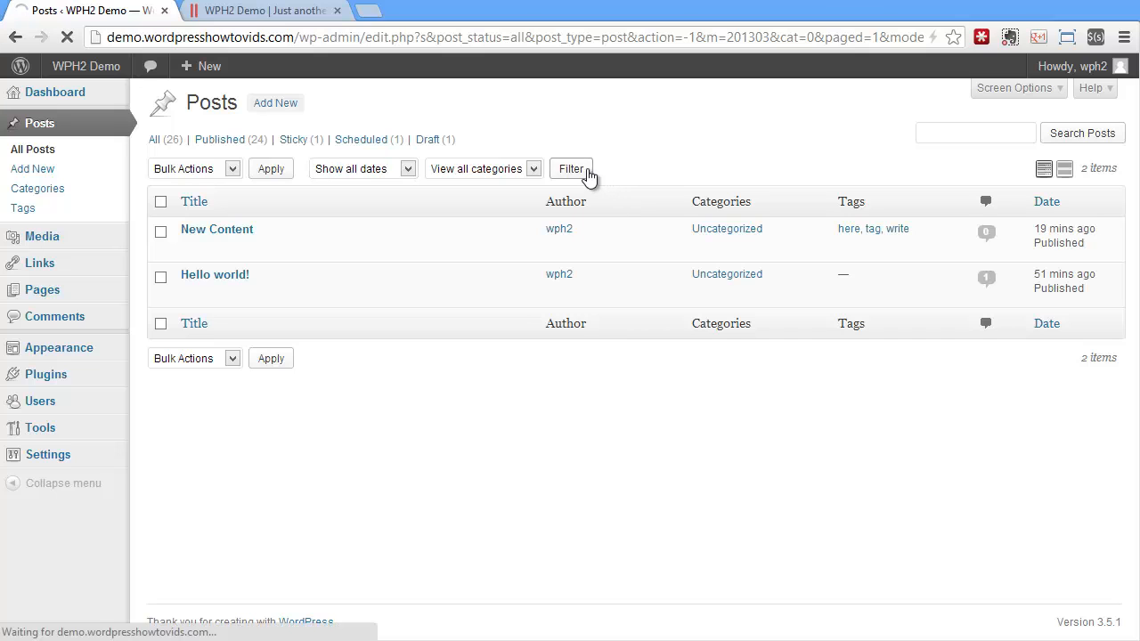
Filter the post list to the Cat A category.
click(476, 170)
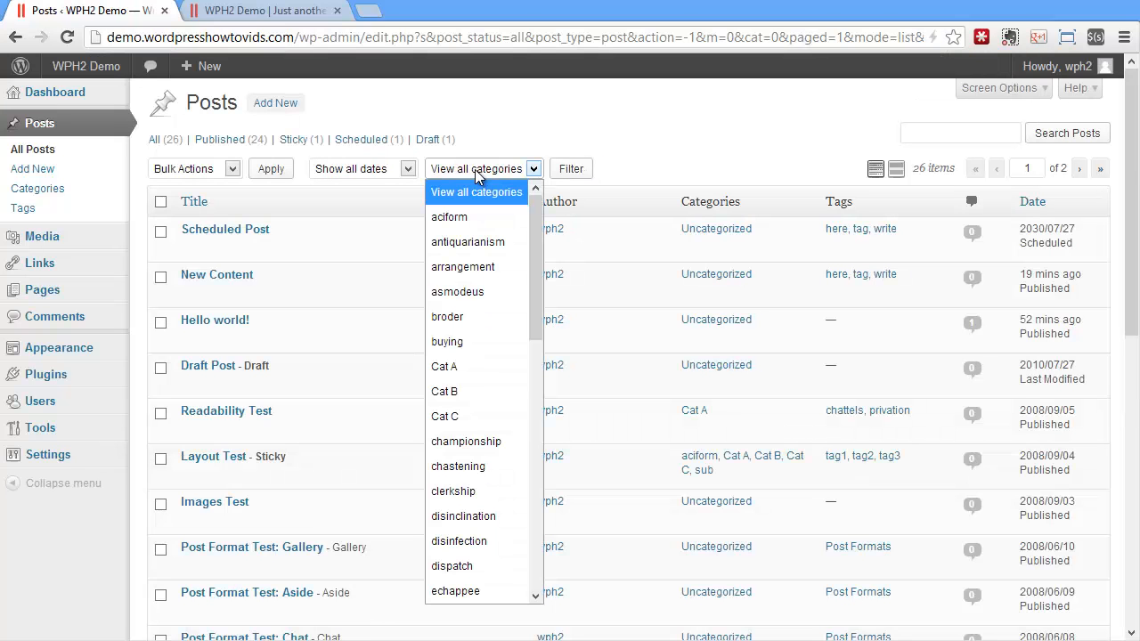
click(446, 370)
click(563, 175)
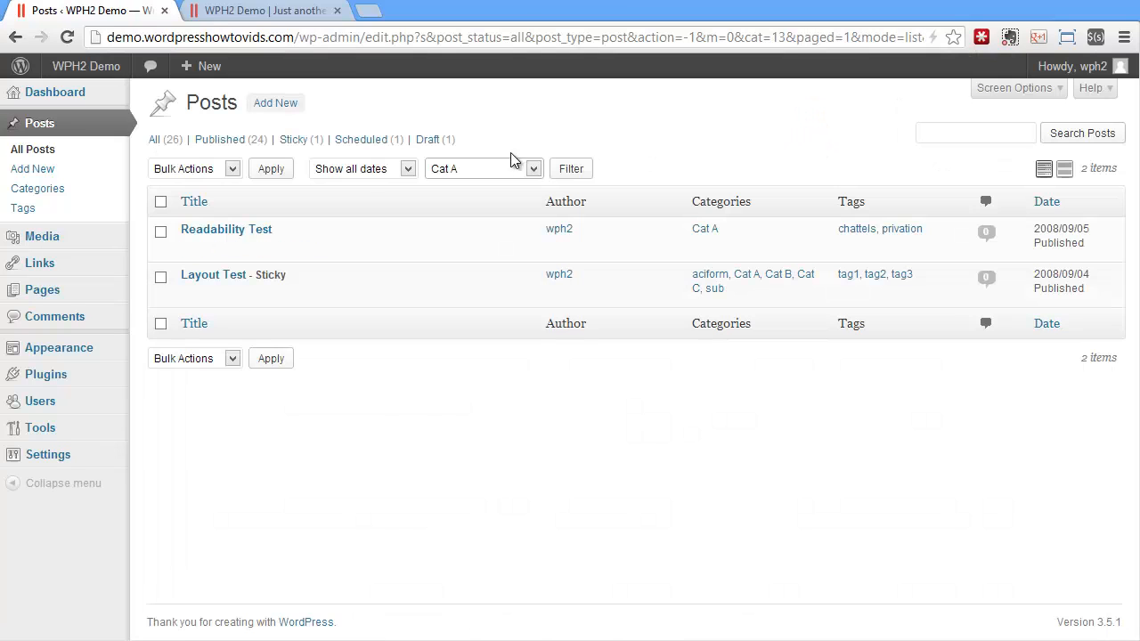
Reset the category filter to all categories, and sort the posts by title in ascending order.
click(492, 170)
click(486, 181)
click(586, 170)
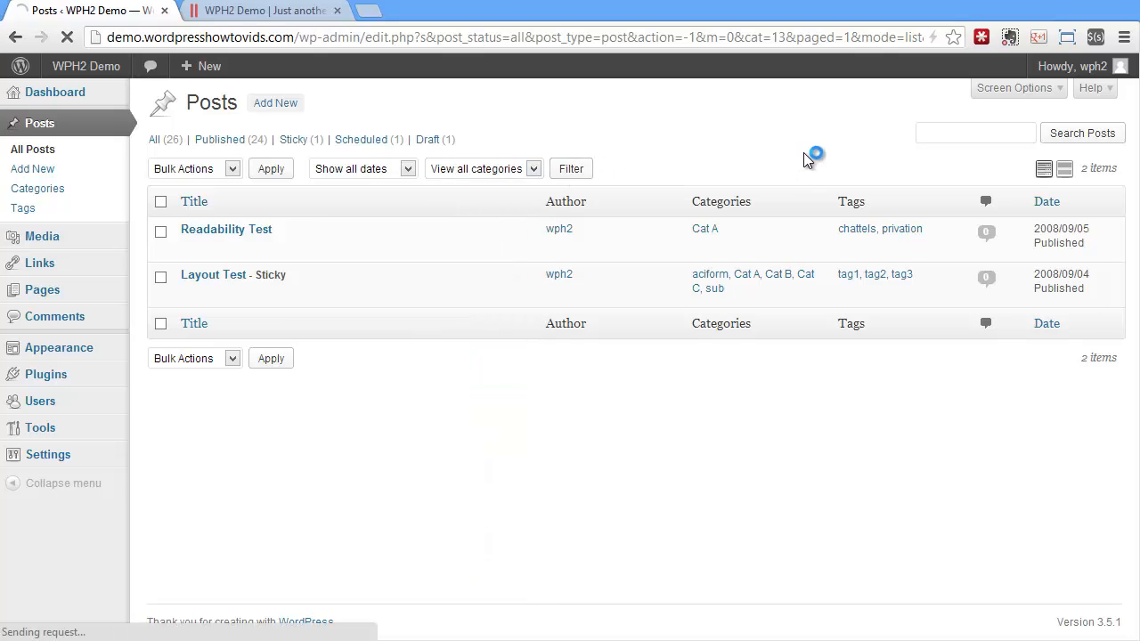
click(219, 207)
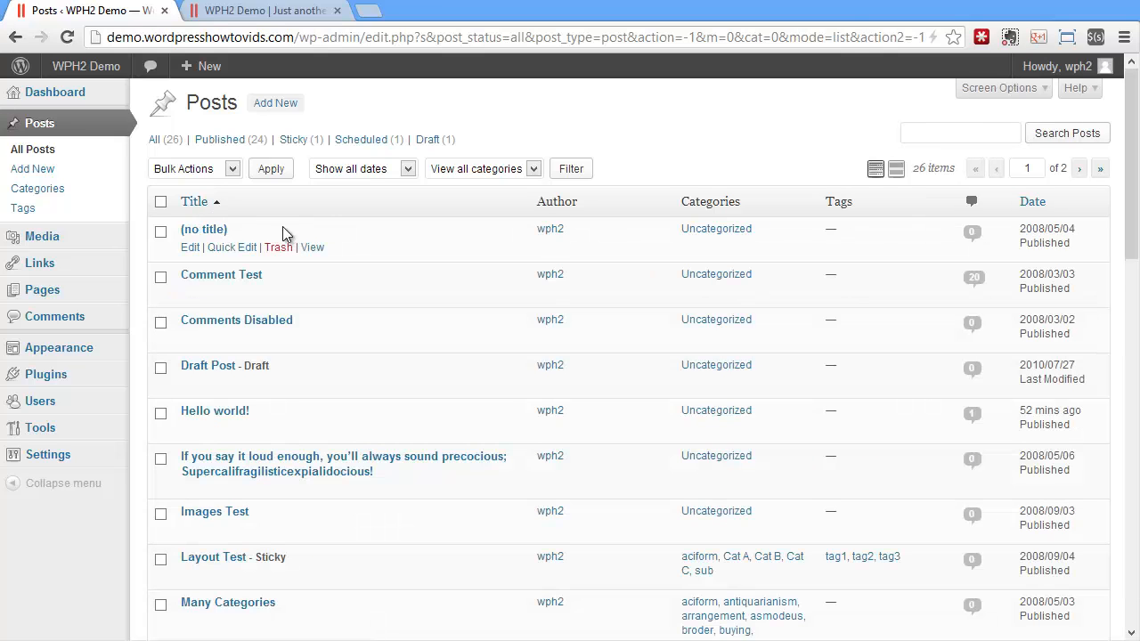
Sort the post list by title in descending order, and sort it by date in both directions, ending with newest first.
click(219, 208)
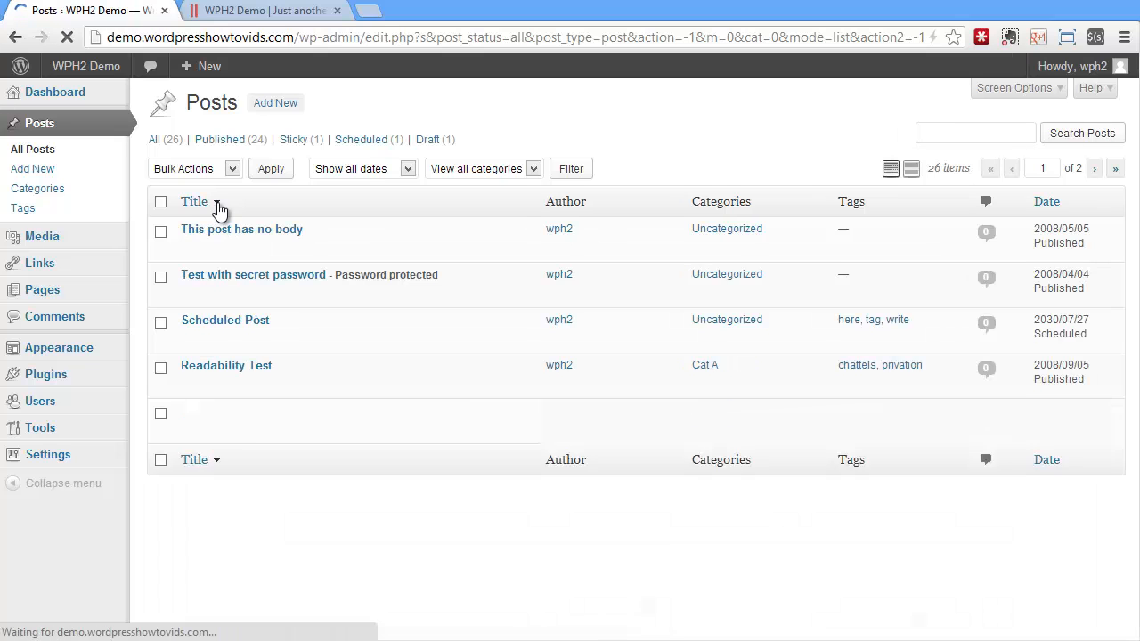
click(1056, 204)
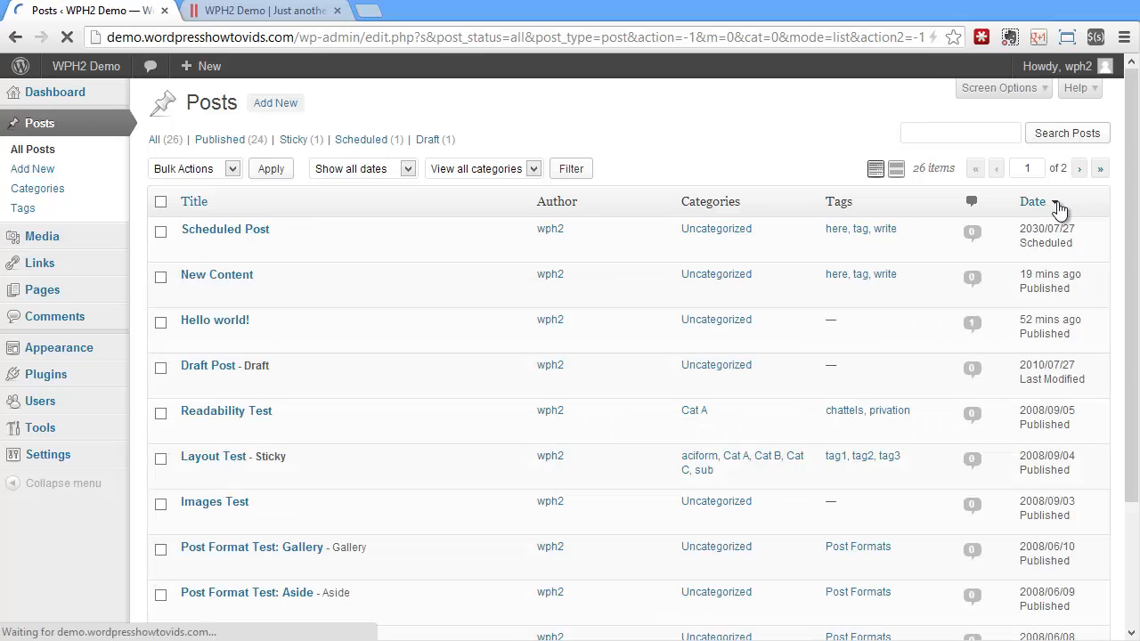
click(1058, 205)
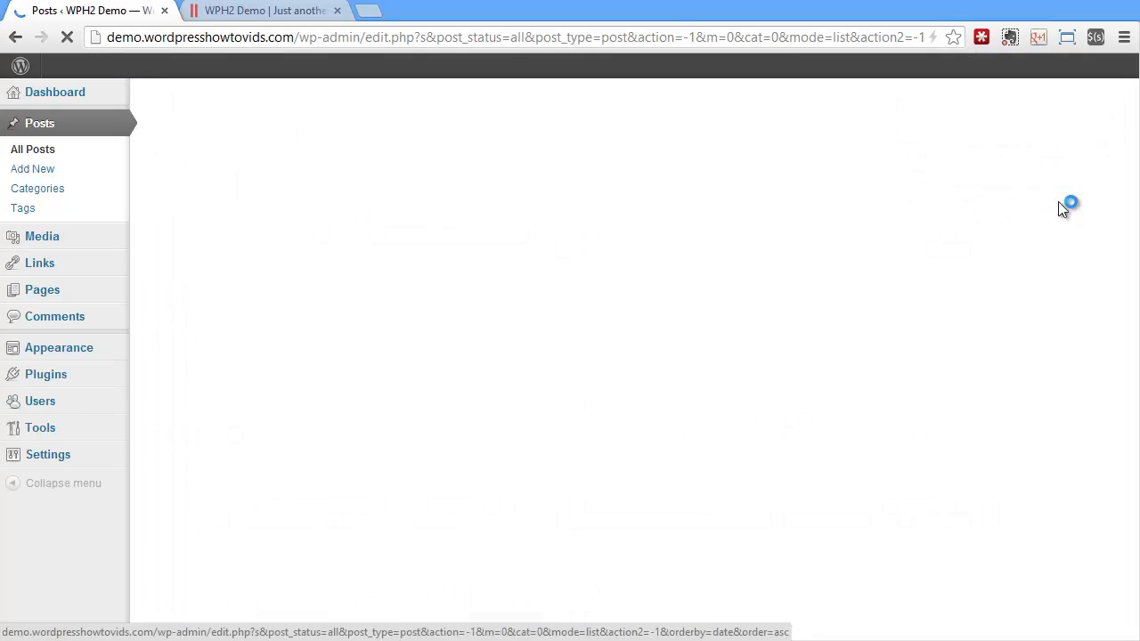
click(1060, 205)
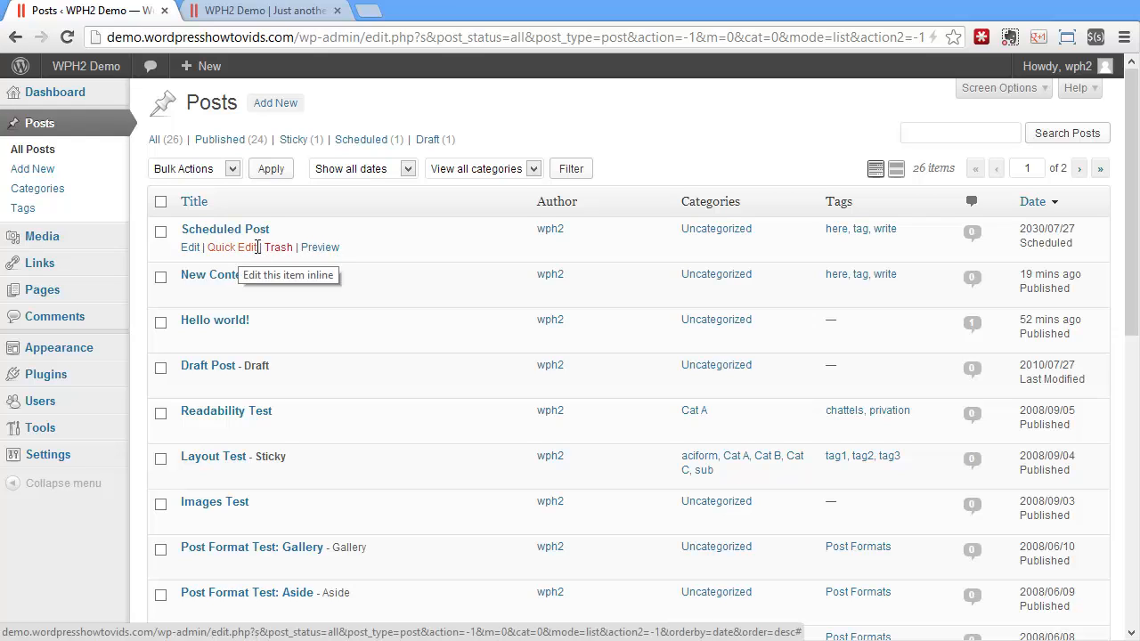
Preview the Scheduled Post on the site, look through its page, and return to the post list.
click(326, 251)
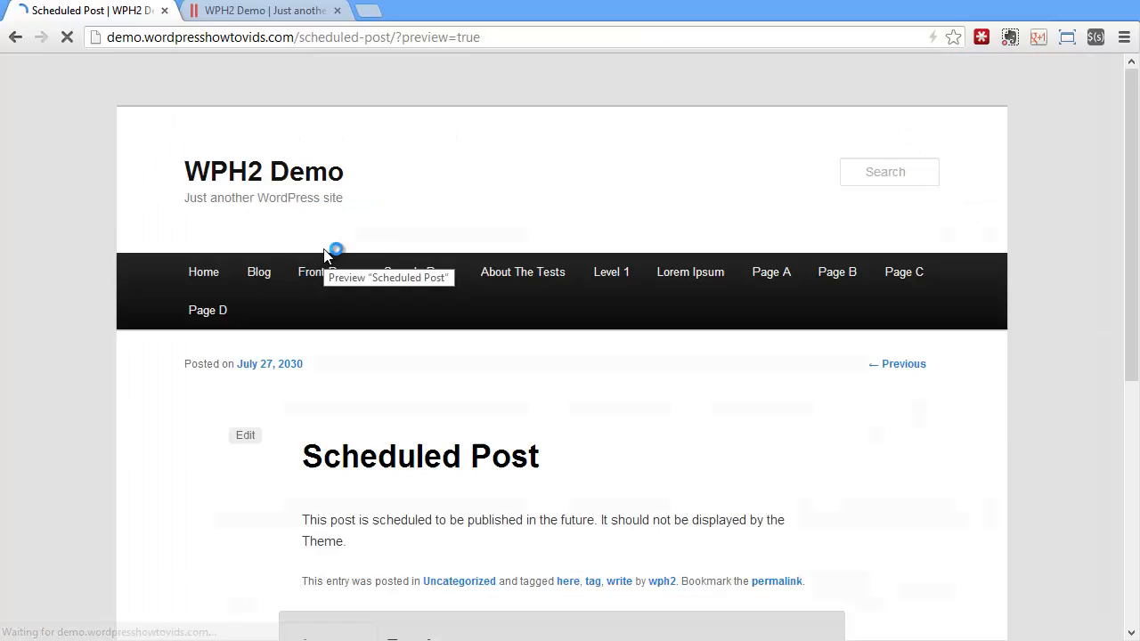
scroll(687, 253, down, 8)
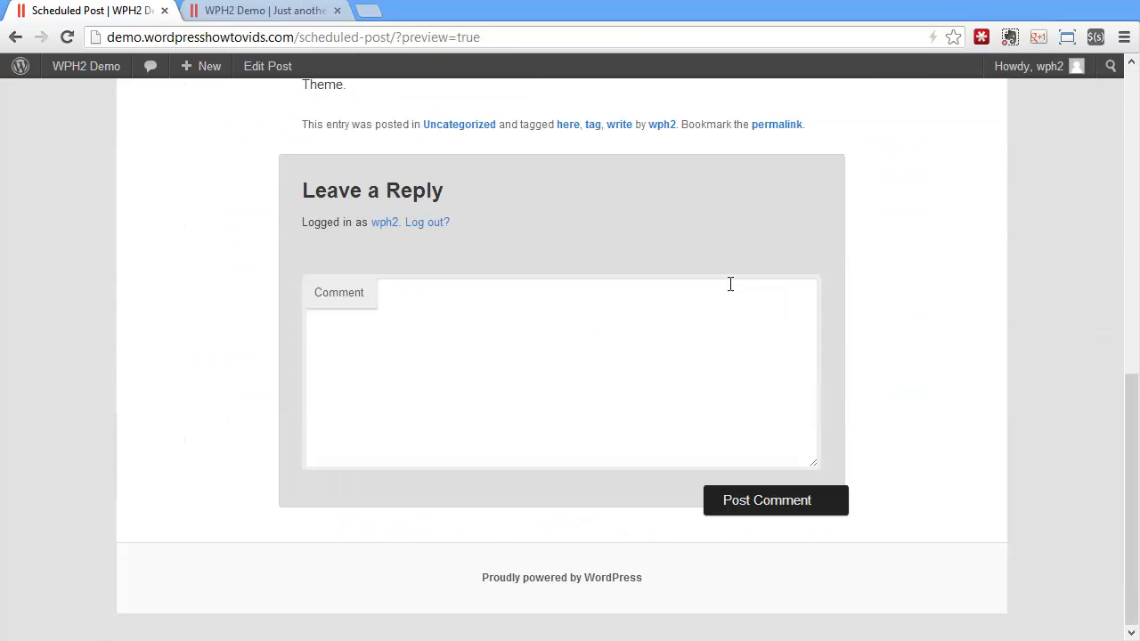
scroll(730, 285, up, 8)
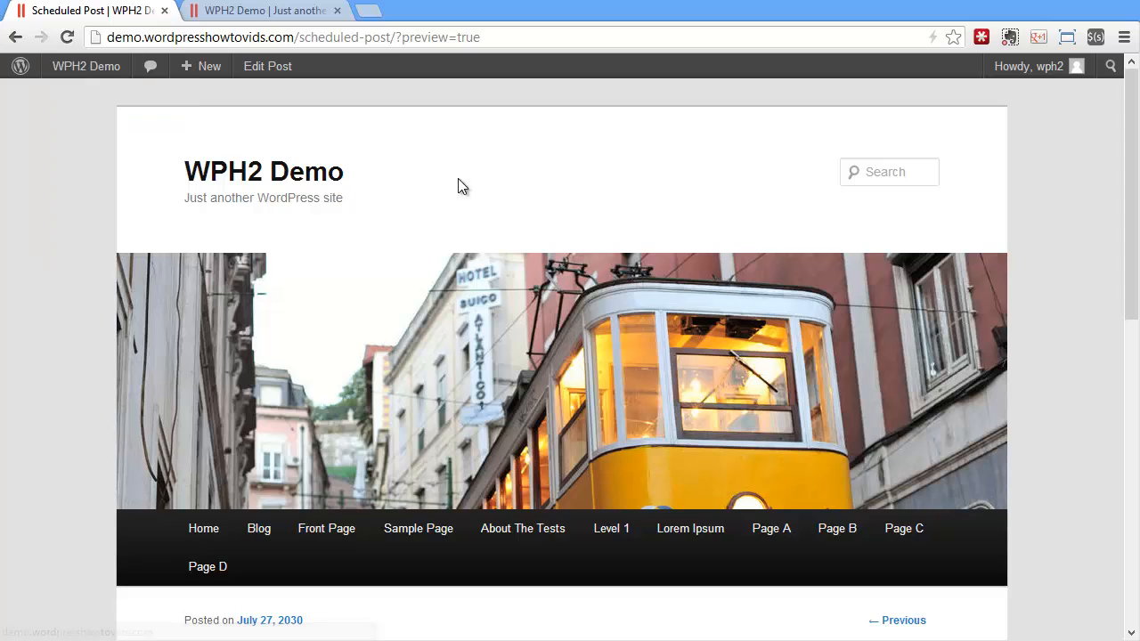
scroll(472, 195, down, 3)
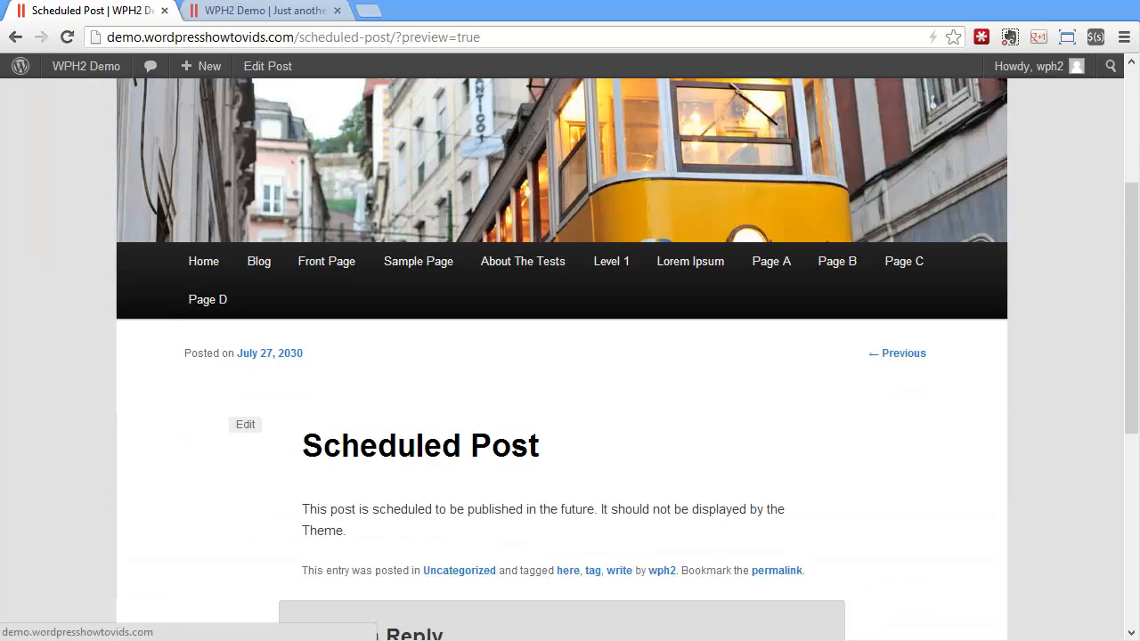
click(15, 36)
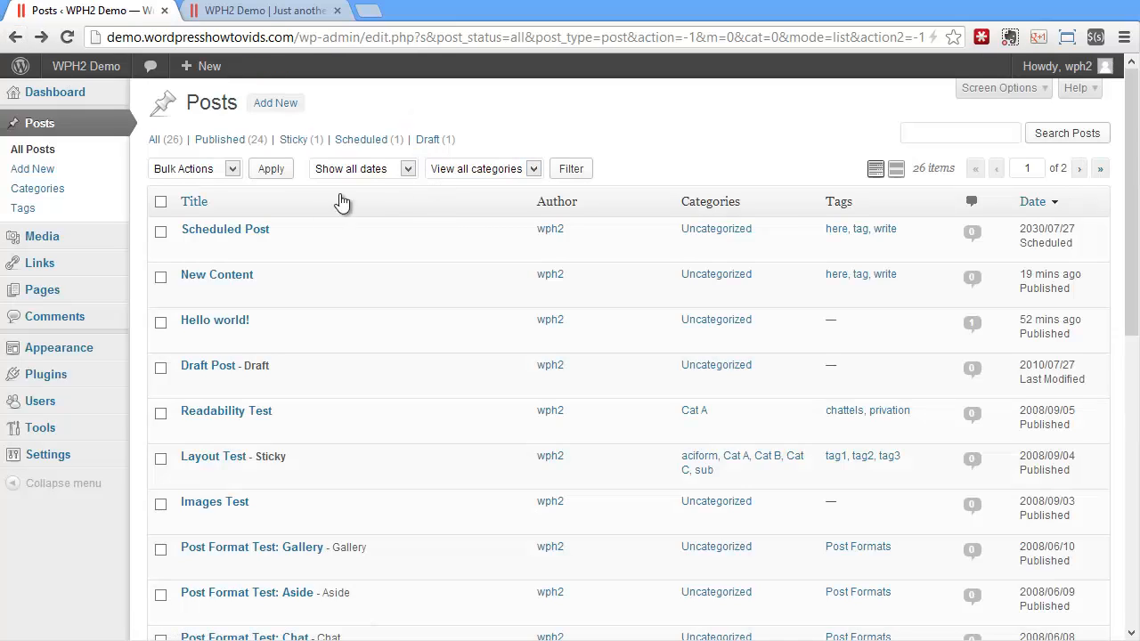
Open the Quick Edit options of the Scheduled Post to view them, and cancel without saving.
mouse_move(204, 229)
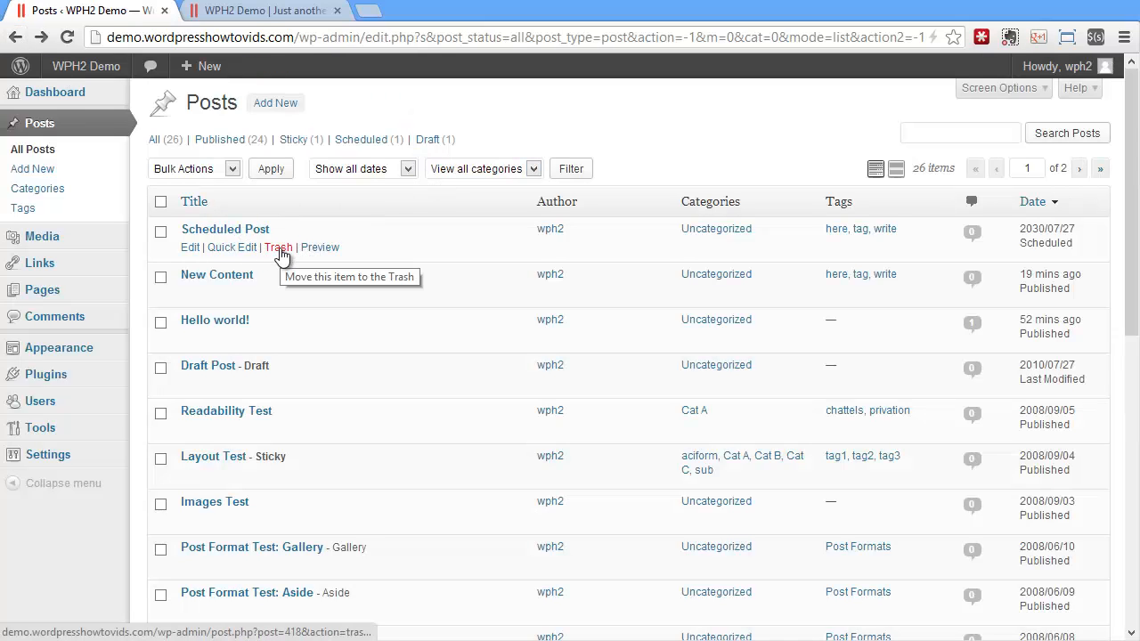
click(231, 248)
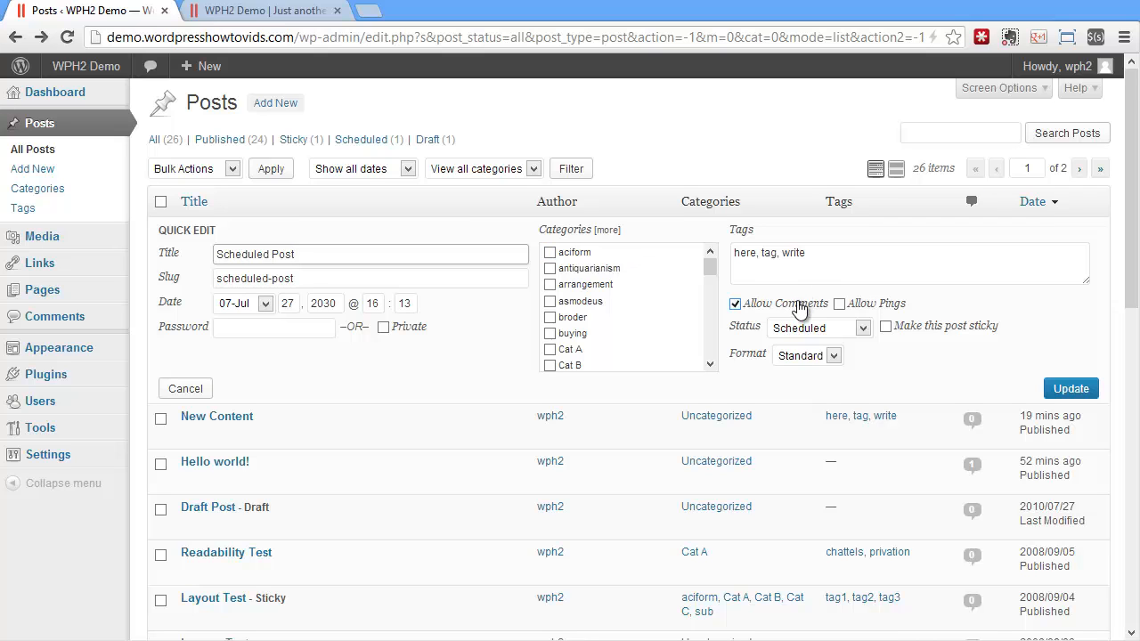
click(187, 389)
Open the Scheduled Post in the full editor, look through its settings, and return to the full post list.
click(187, 247)
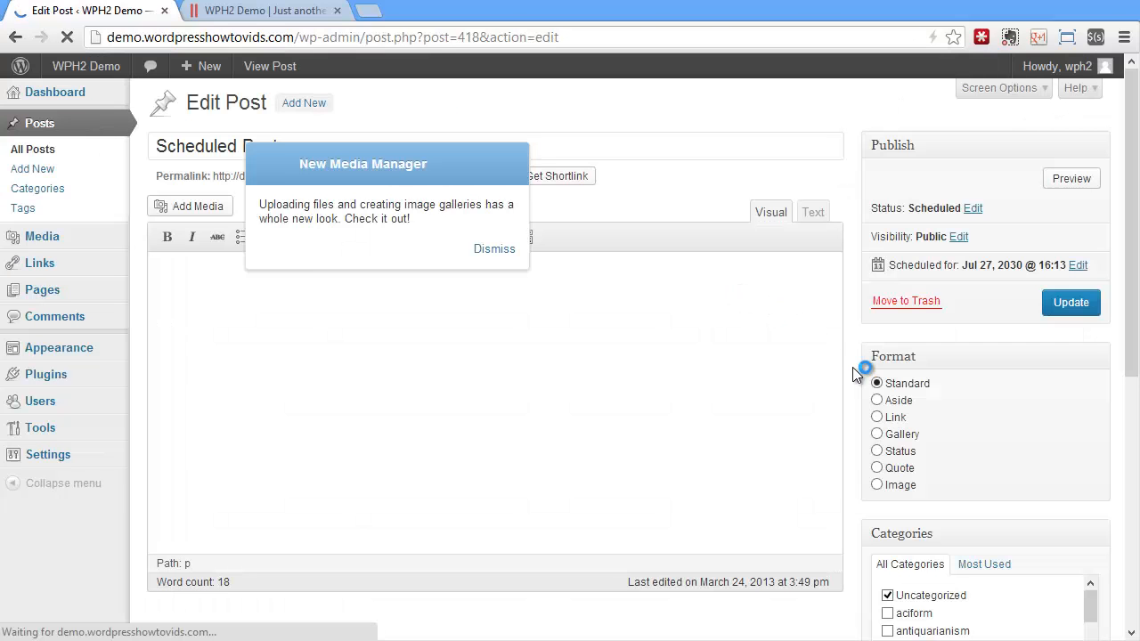
scroll(852, 370, down, 5)
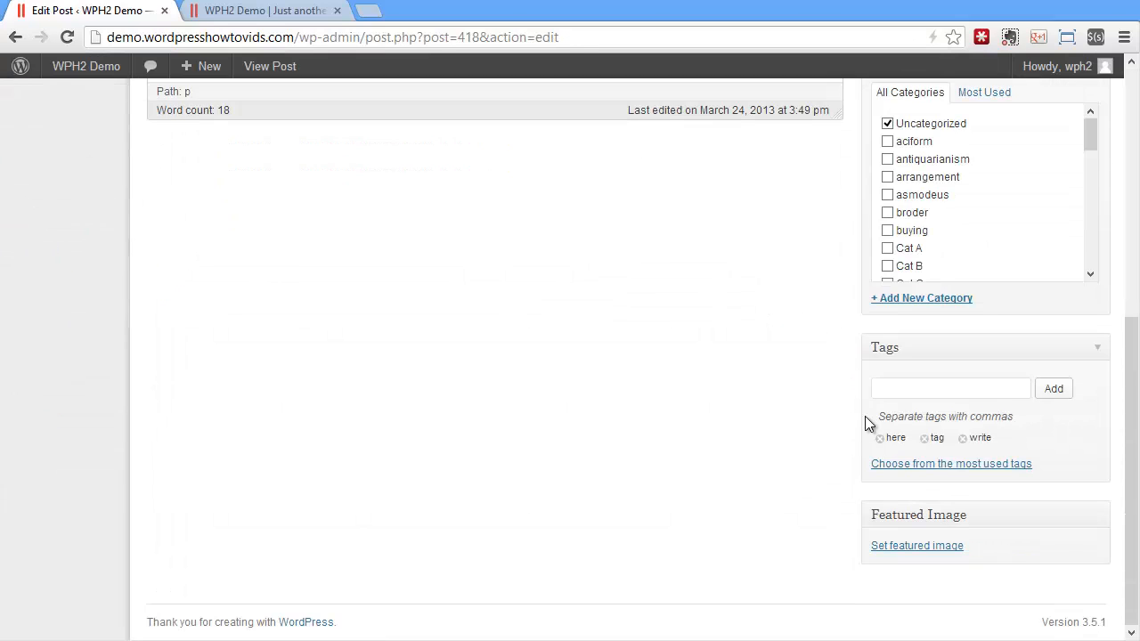
scroll(865, 416, up, 5)
click(72, 152)
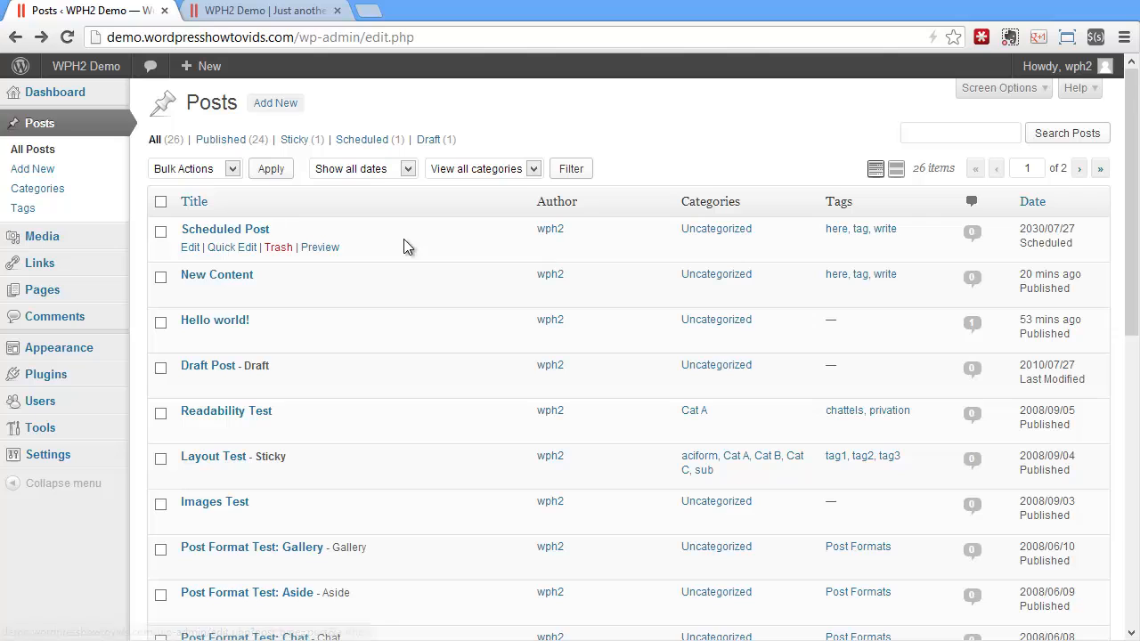
Filter the list by the Scheduled Post's author and by the Readability Test's Cat A category, restoring all posts each time.
click(549, 231)
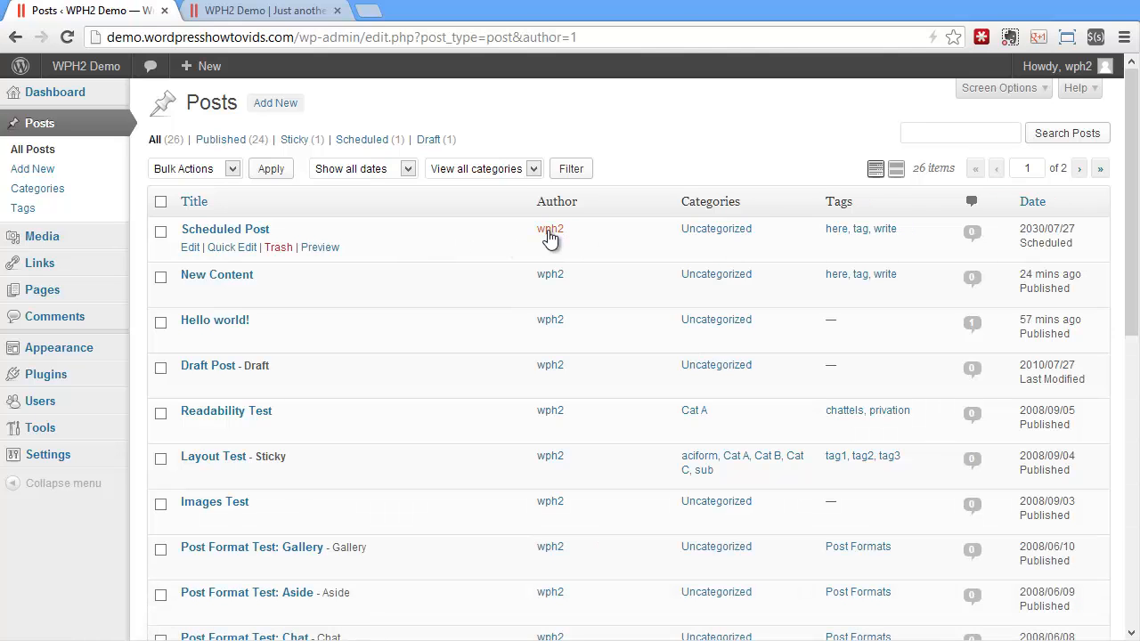
click(172, 142)
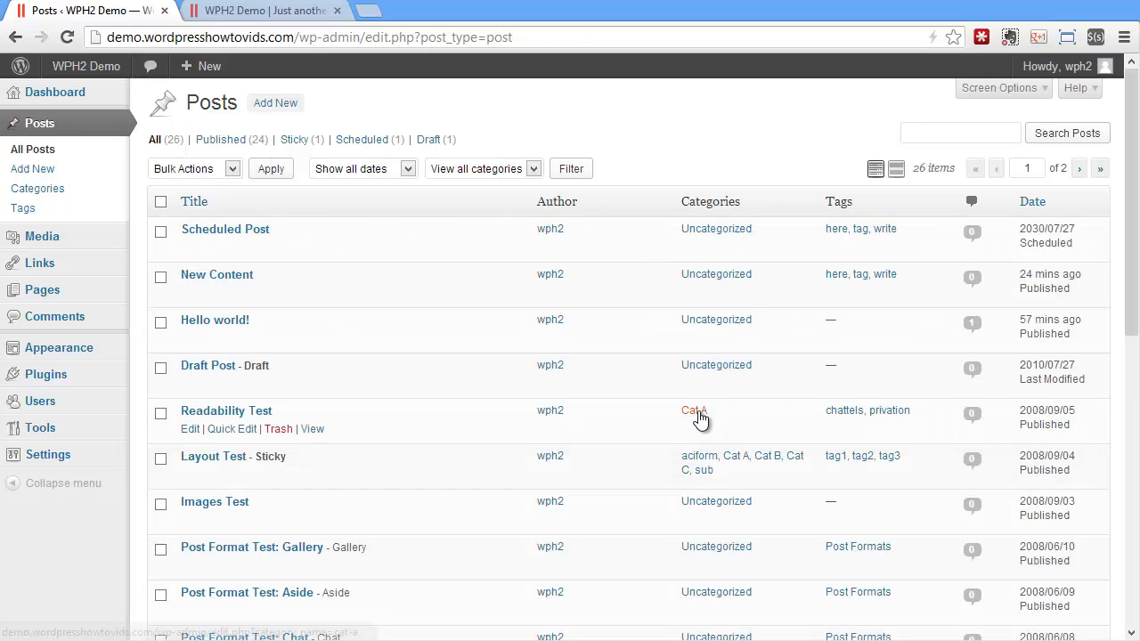
click(694, 411)
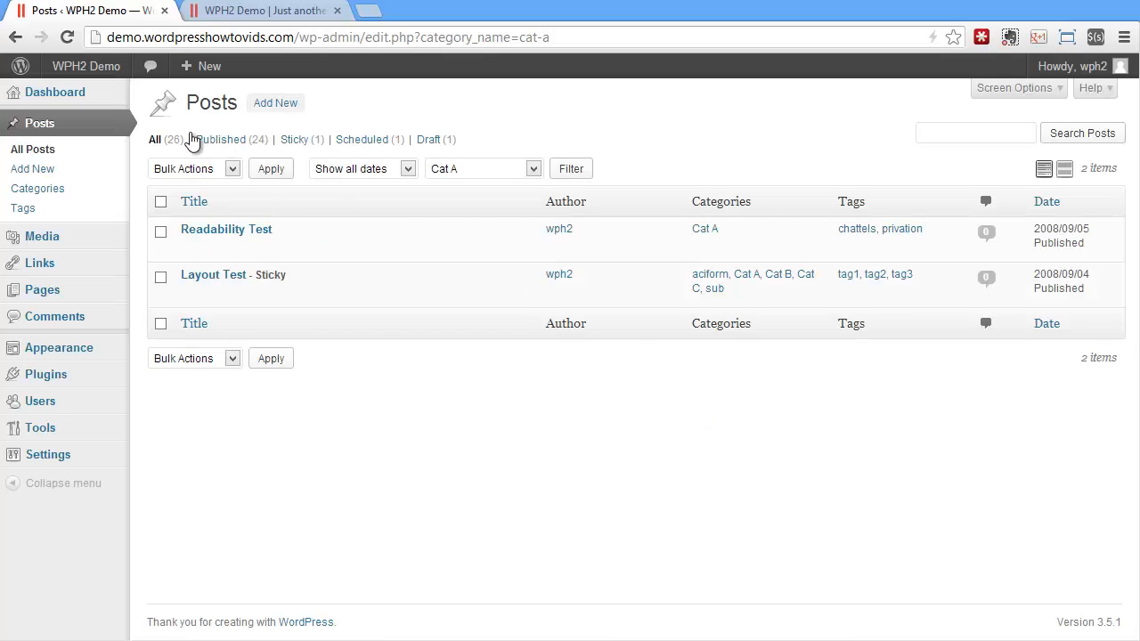
click(157, 140)
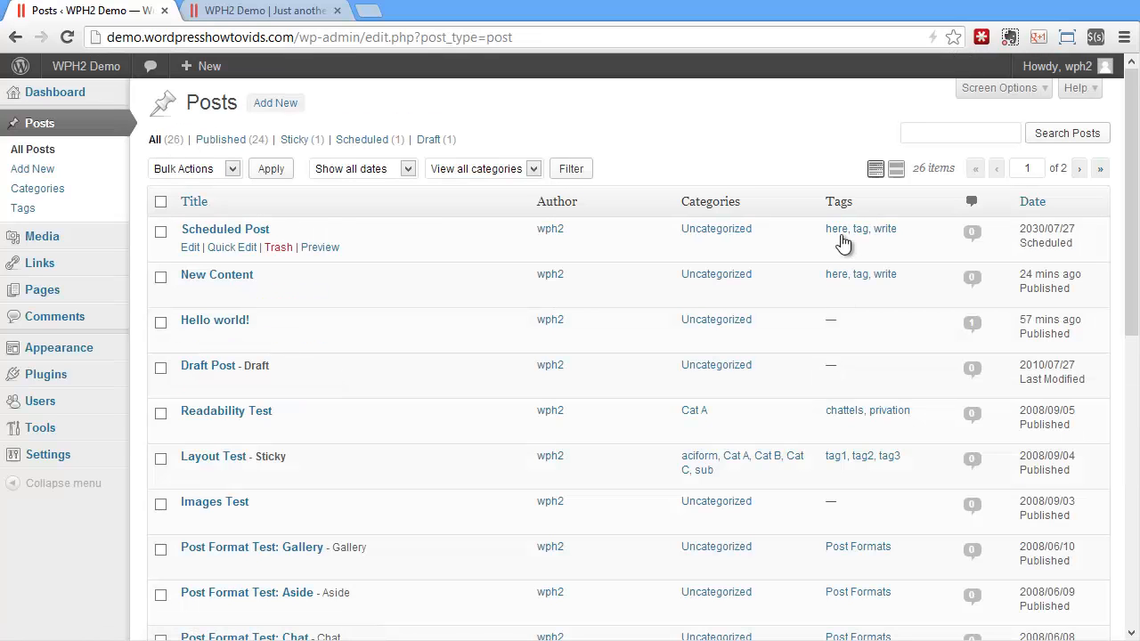
Filter the post list by the Scheduled Post's "here" tag, and show all posts again.
click(839, 231)
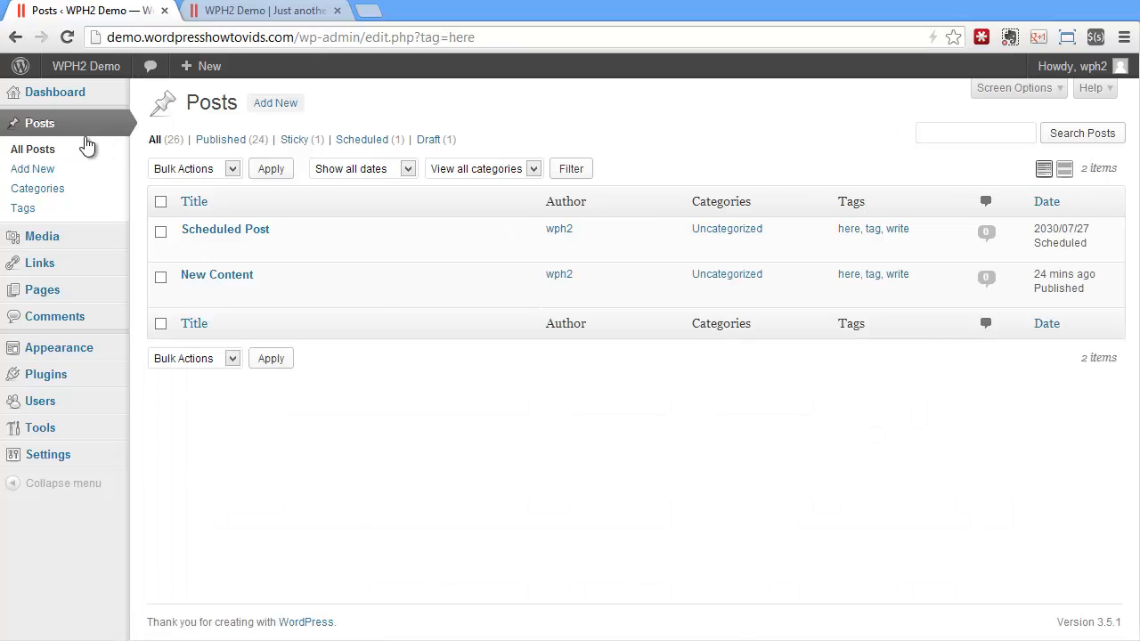
click(156, 140)
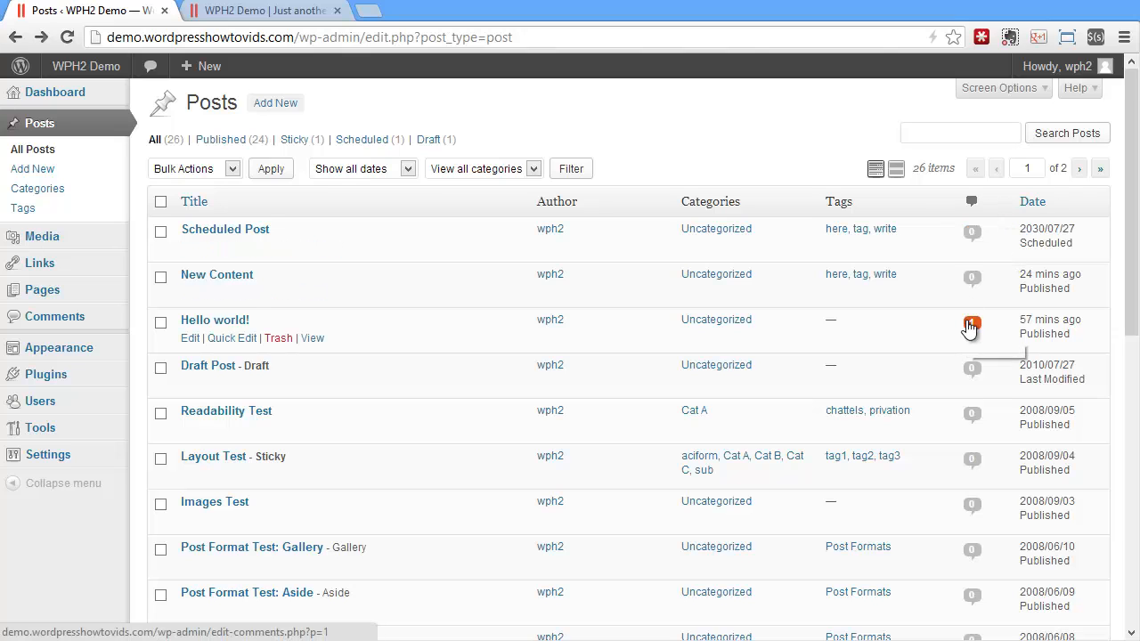
Open the comments of the Comment Test post from the second page of the post list and look through them.
click(1081, 169)
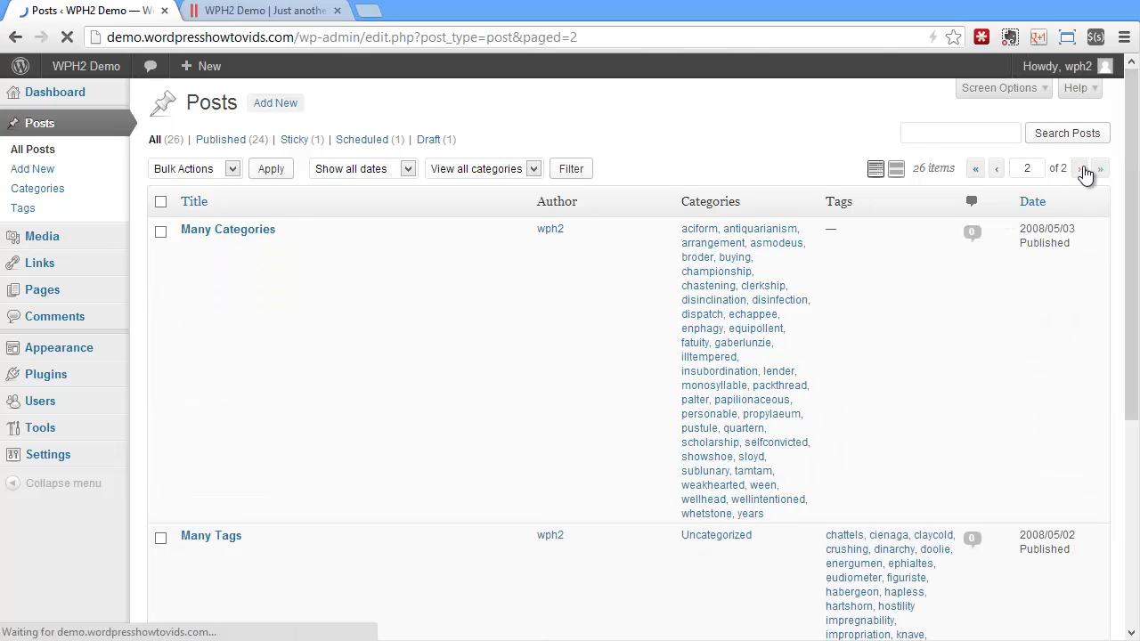
scroll(985, 359, down, 8)
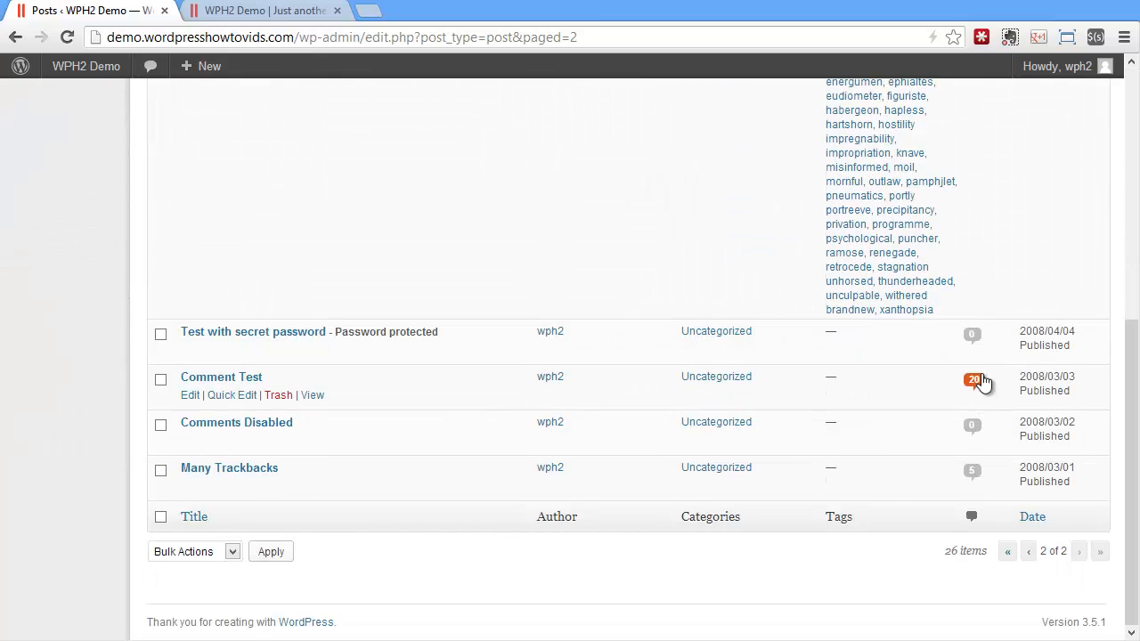
click(975, 381)
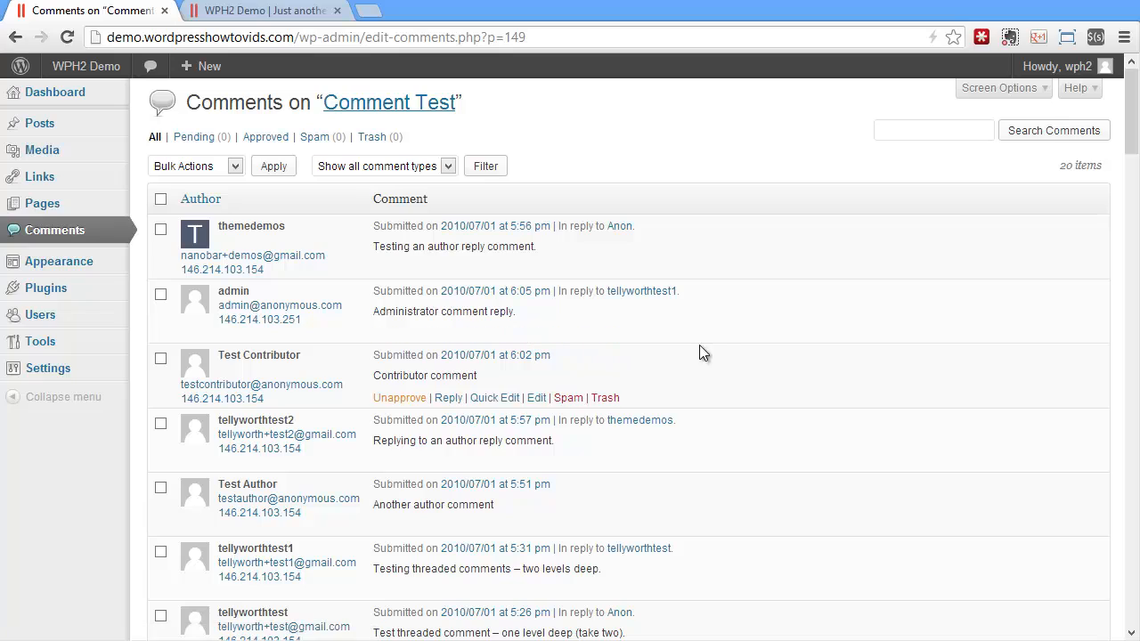
scroll(844, 384, down, 8)
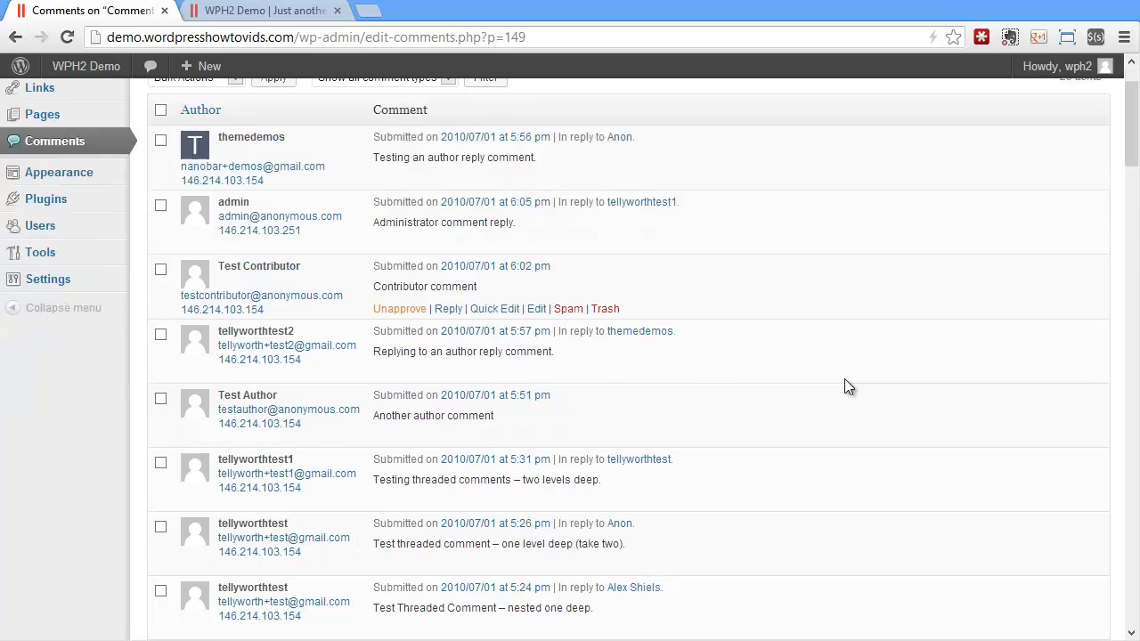
scroll(844, 384, up, 8)
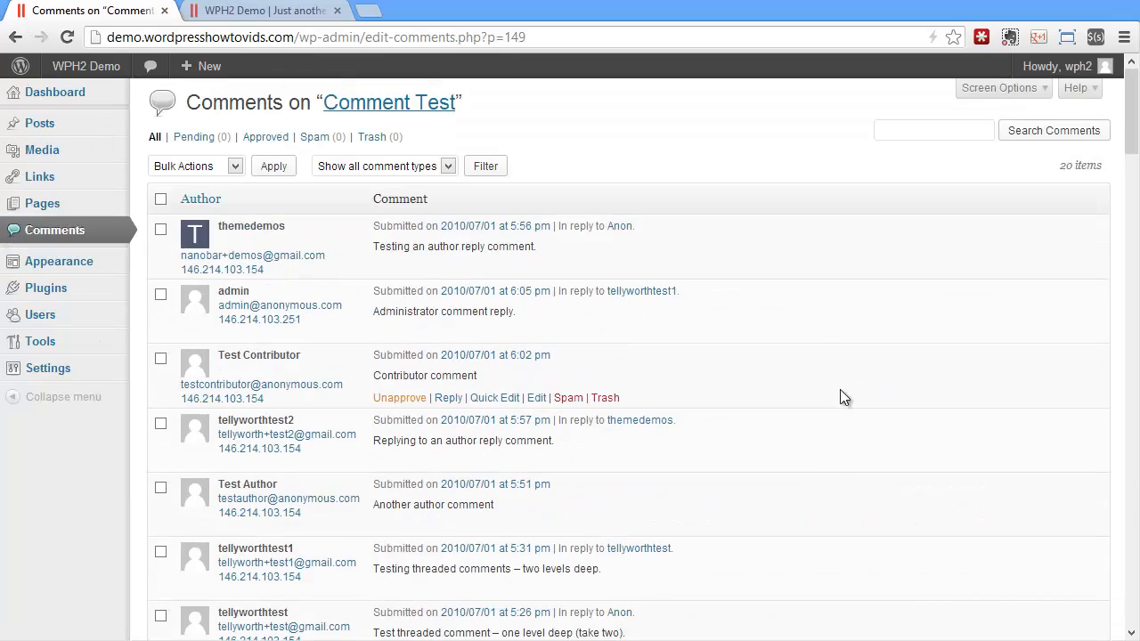
Go back from the comments to the post list and reopen the full All Posts list.
right_click(684, 119)
click(695, 129)
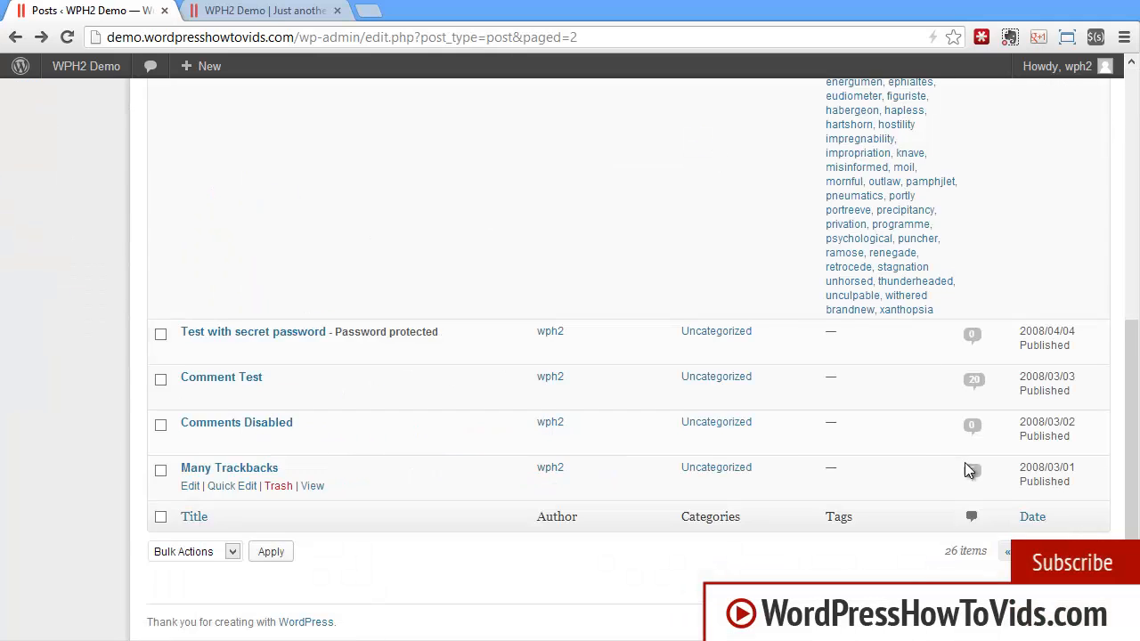
scroll(964, 462, up, 10)
click(42, 151)
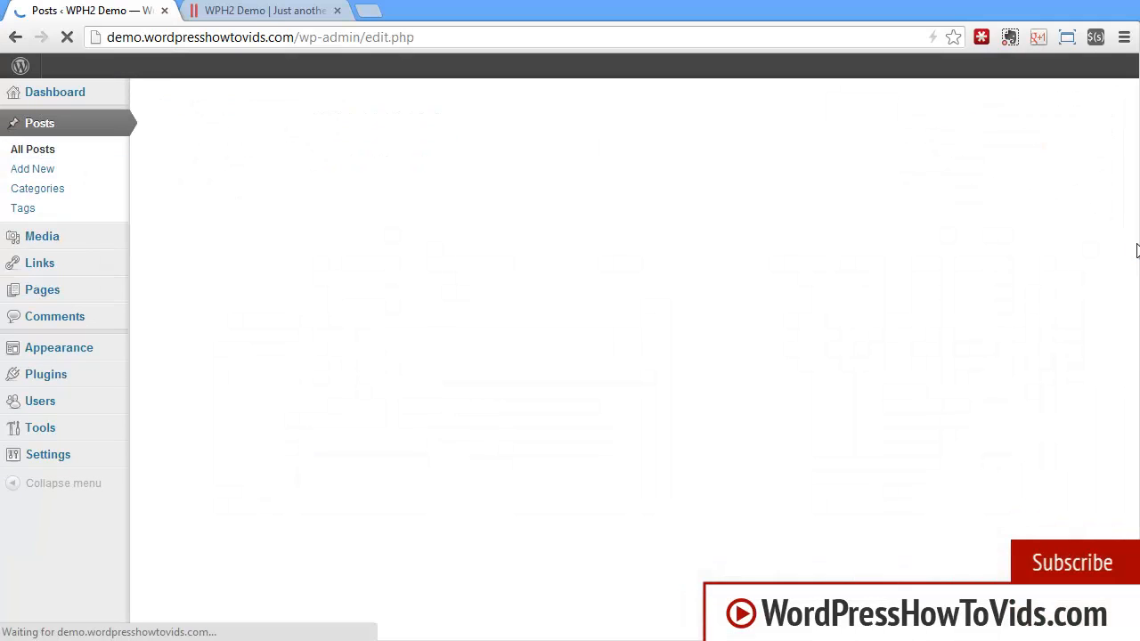